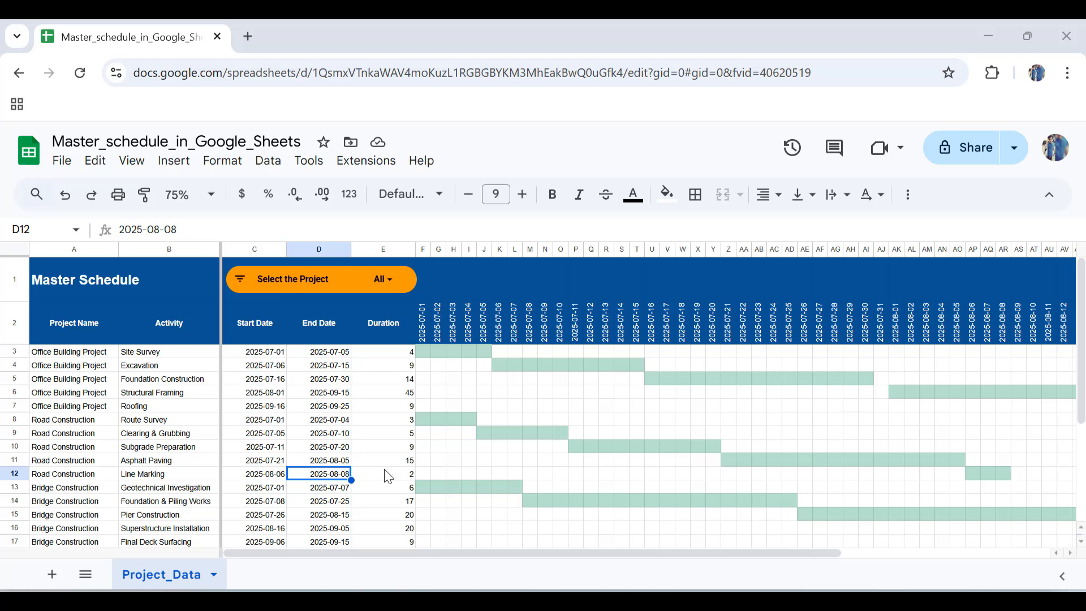
Filter the finished master schedule with its project slicer to only Road Construction.
scroll(264, 437, down, 1)
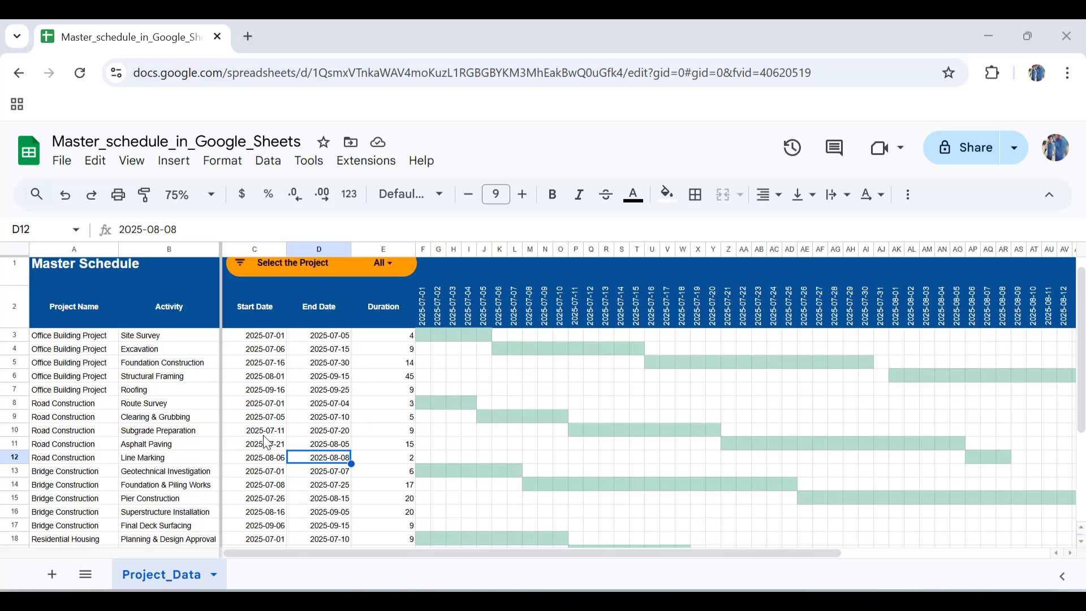
scroll(266, 441, up, 2)
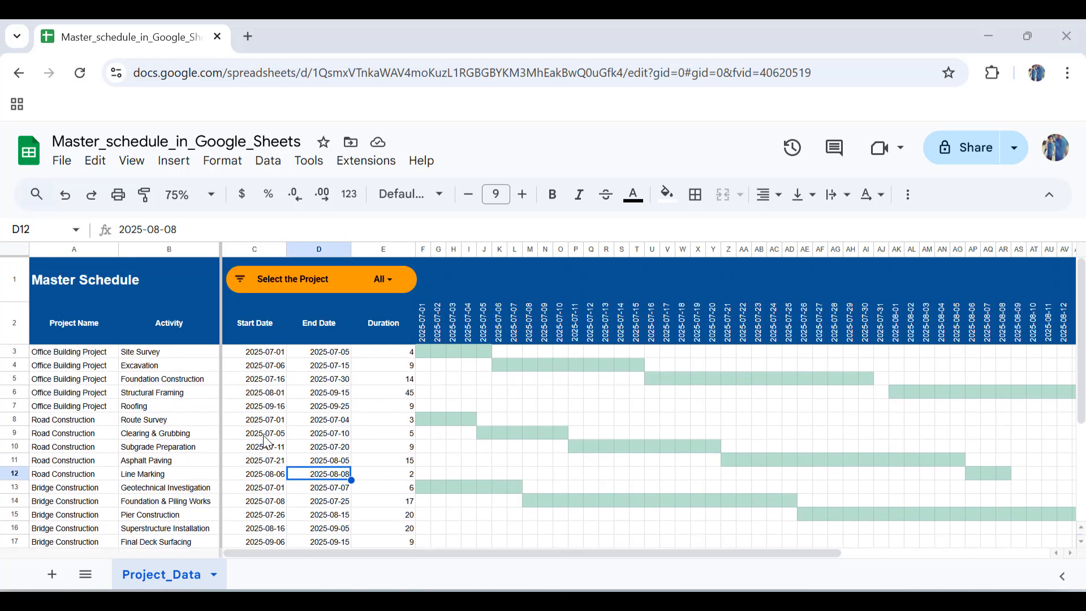
click(387, 287)
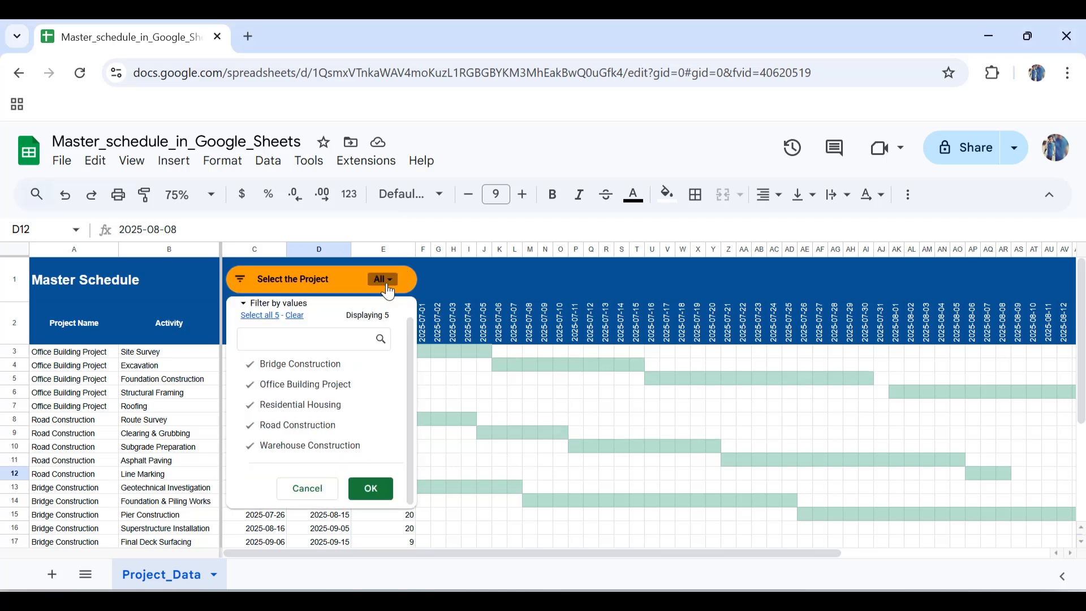
click(294, 316)
click(298, 424)
click(372, 486)
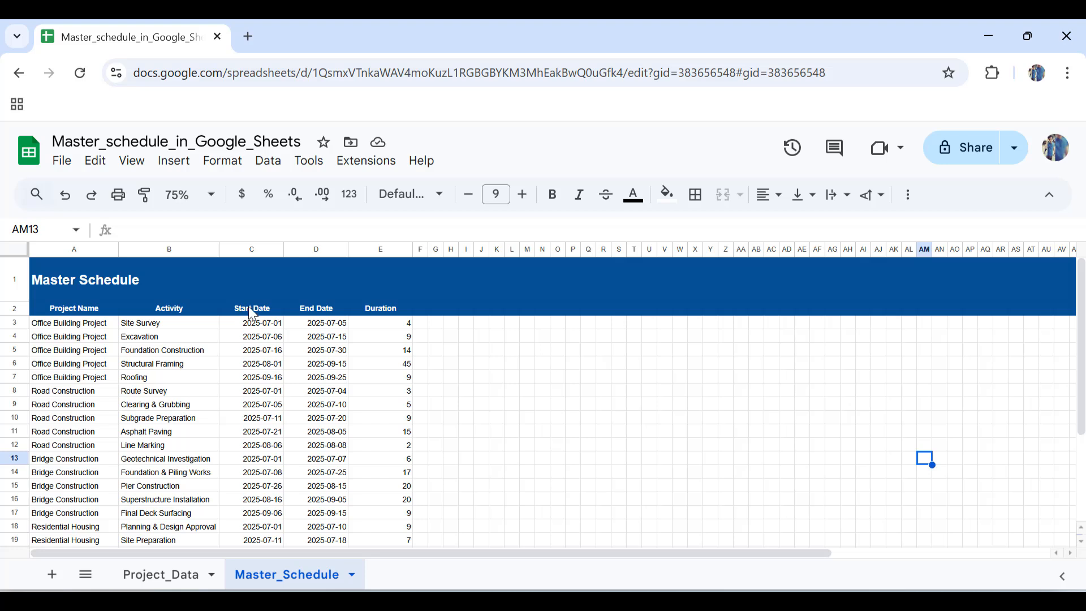
Clear the Duration cell E3 of the Site Survey row and enter the formula =days(D3,C3).
click(405, 328)
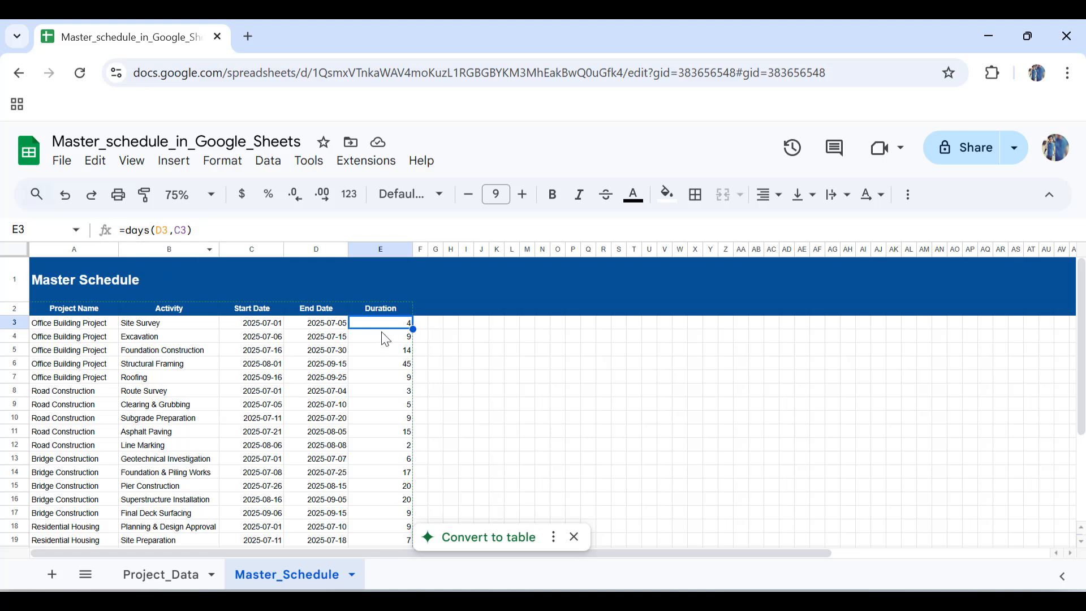
key(Delete)
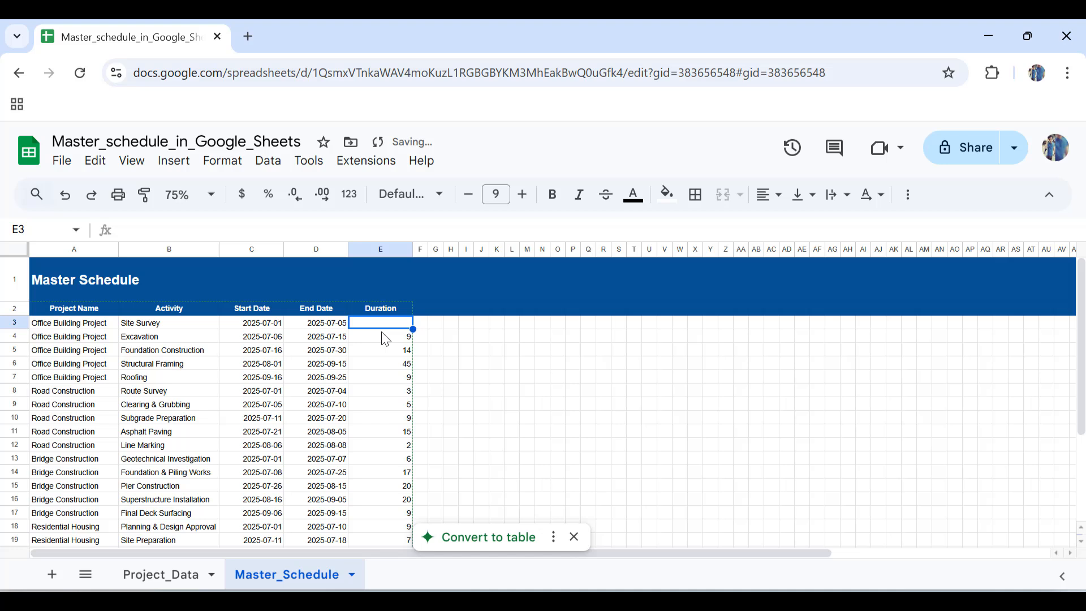
text(=days)
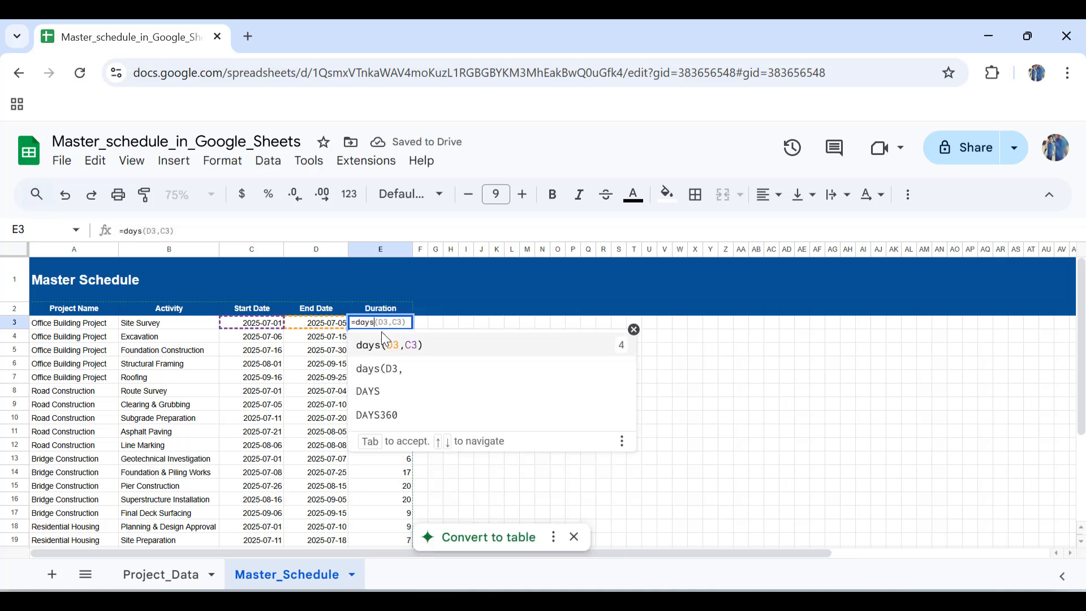
text(()
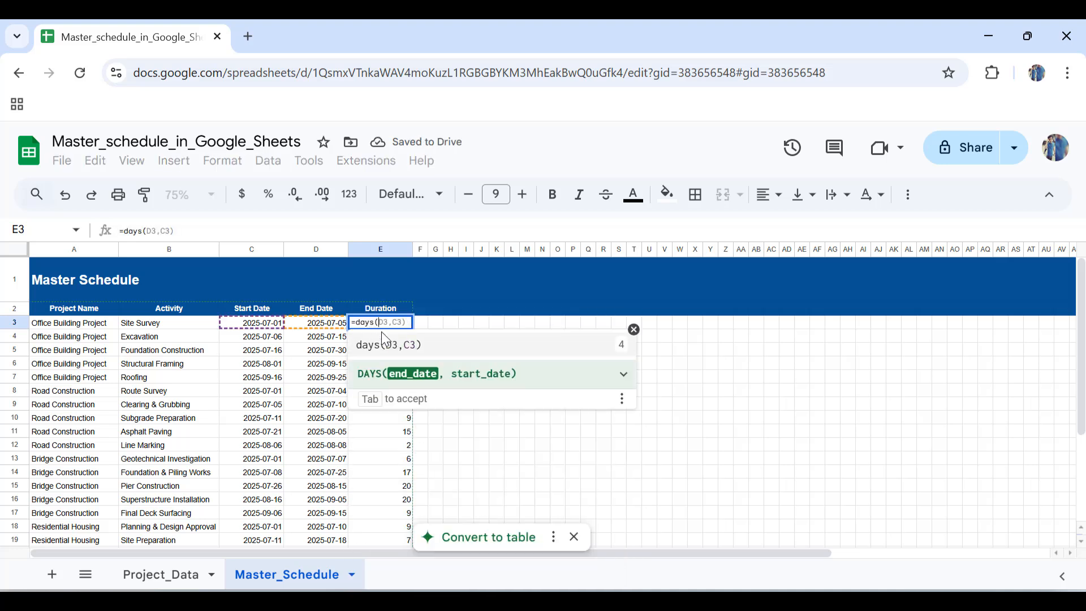
click(320, 325)
text(,)
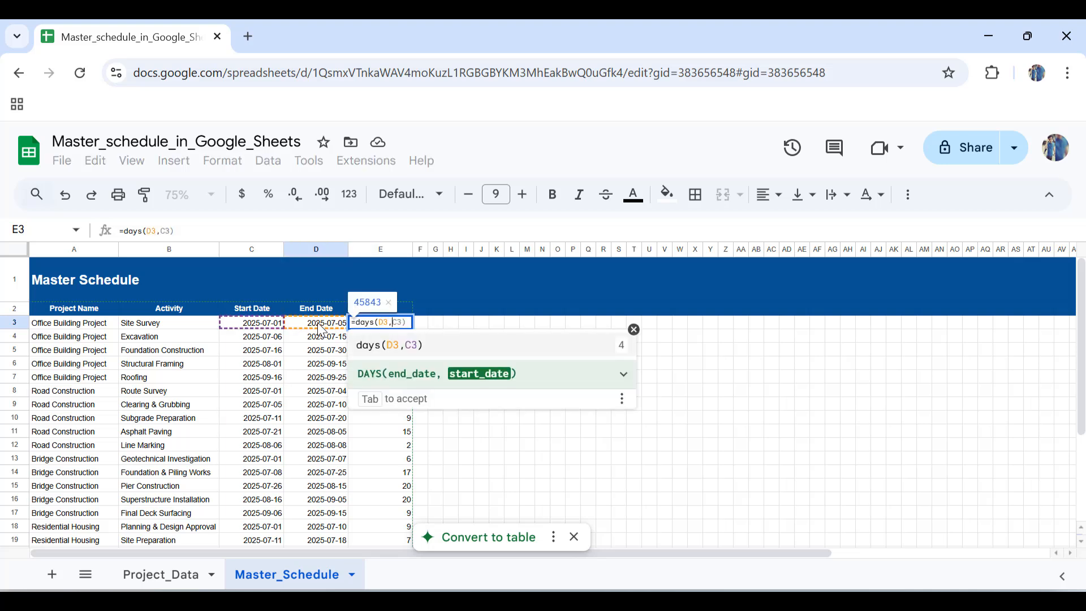
key(Return)
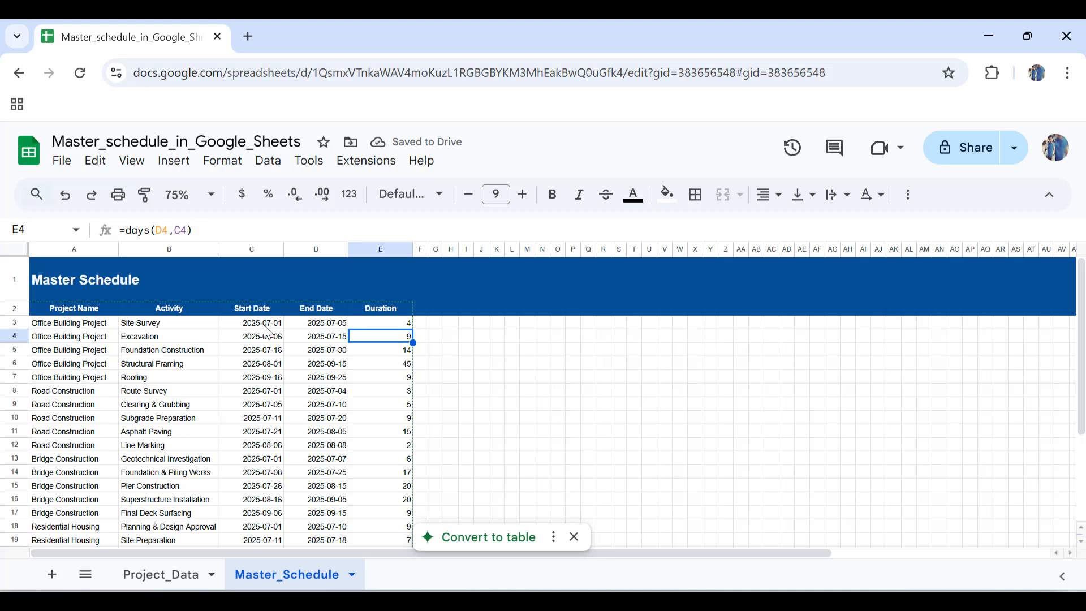
Copy the first start date from C3 into header cell F2.
click(420, 390)
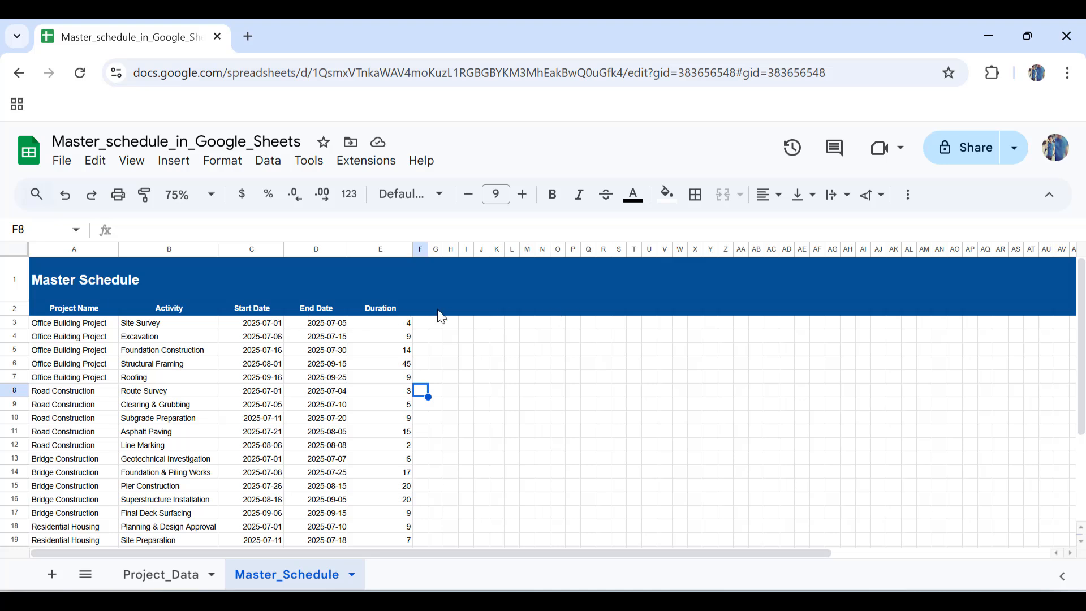
click(267, 325)
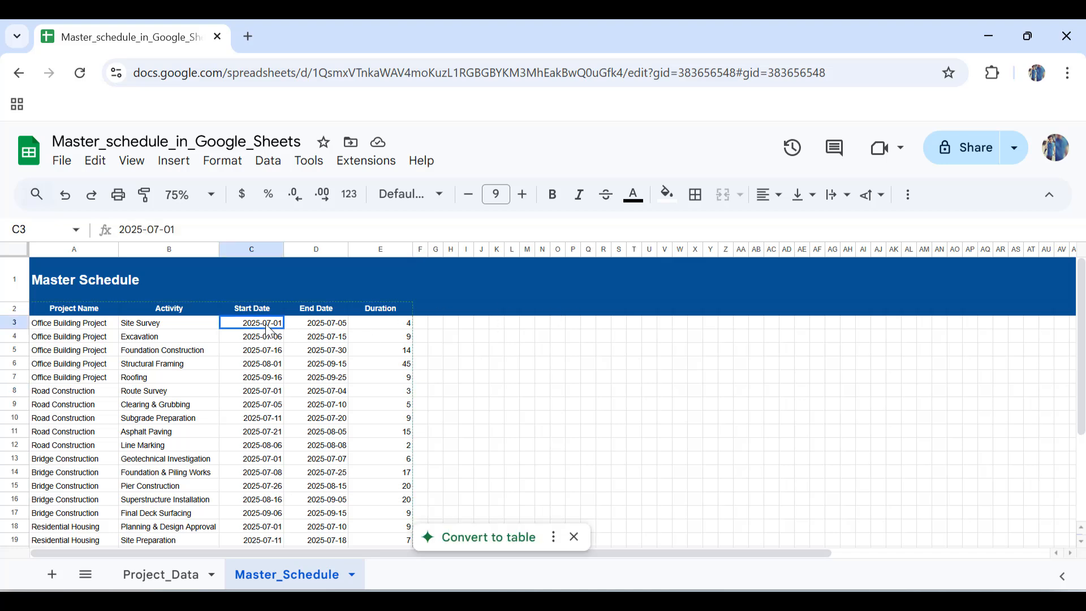
key(ctrl+c)
click(425, 312)
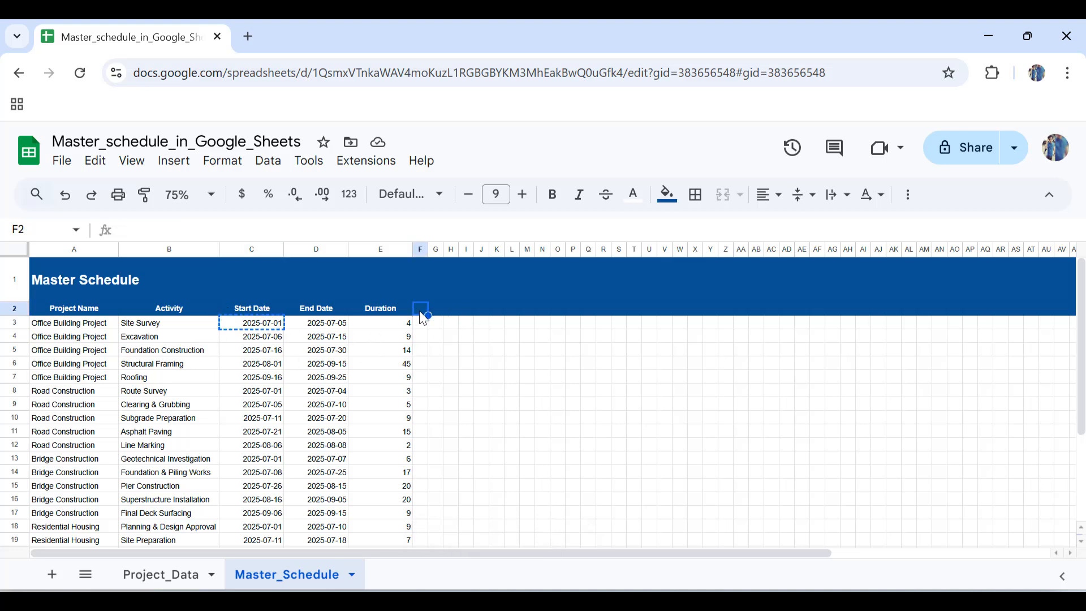
key(ctrl+v)
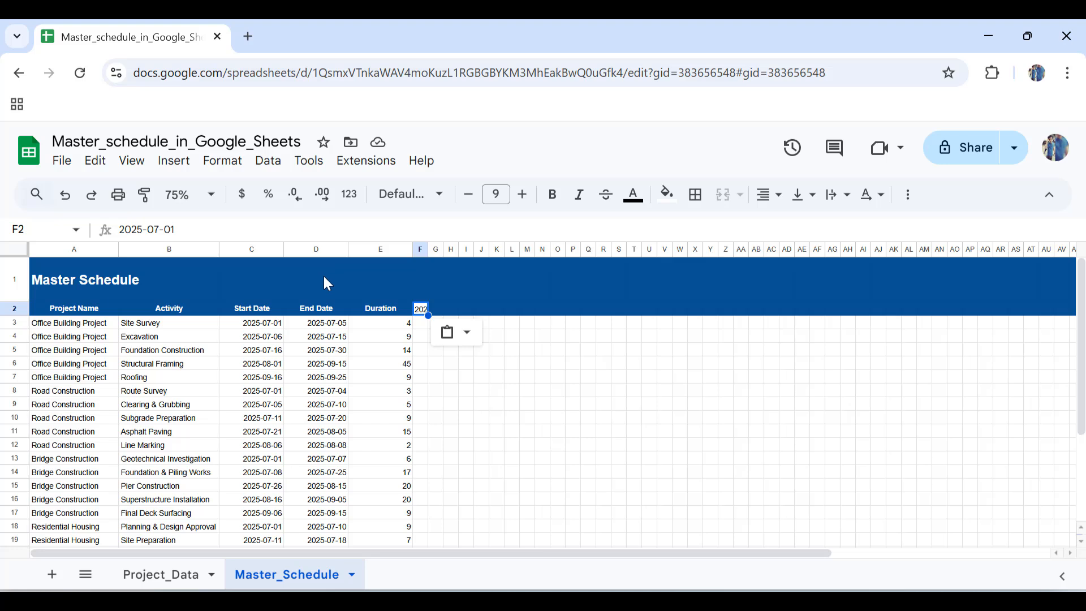
Rotate the date text in header cell F2 up so it reads vertically.
click(229, 165)
mouse_move(286, 349)
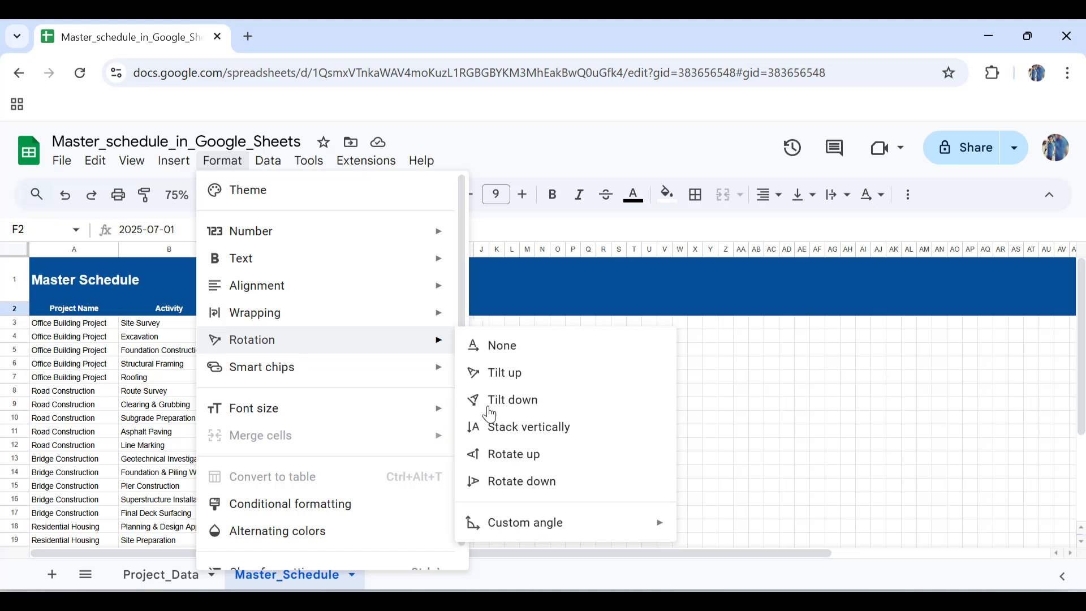
click(545, 460)
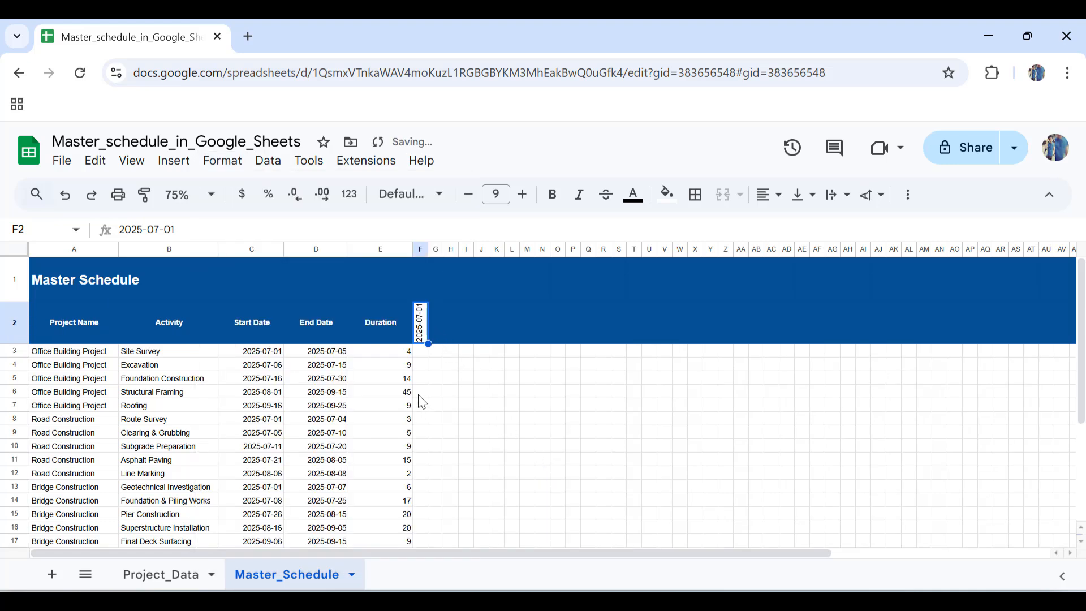
Give F2 the header's dark blue fill and white text, and extend its daily dates across row 2 to 2025-08-31.
click(666, 194)
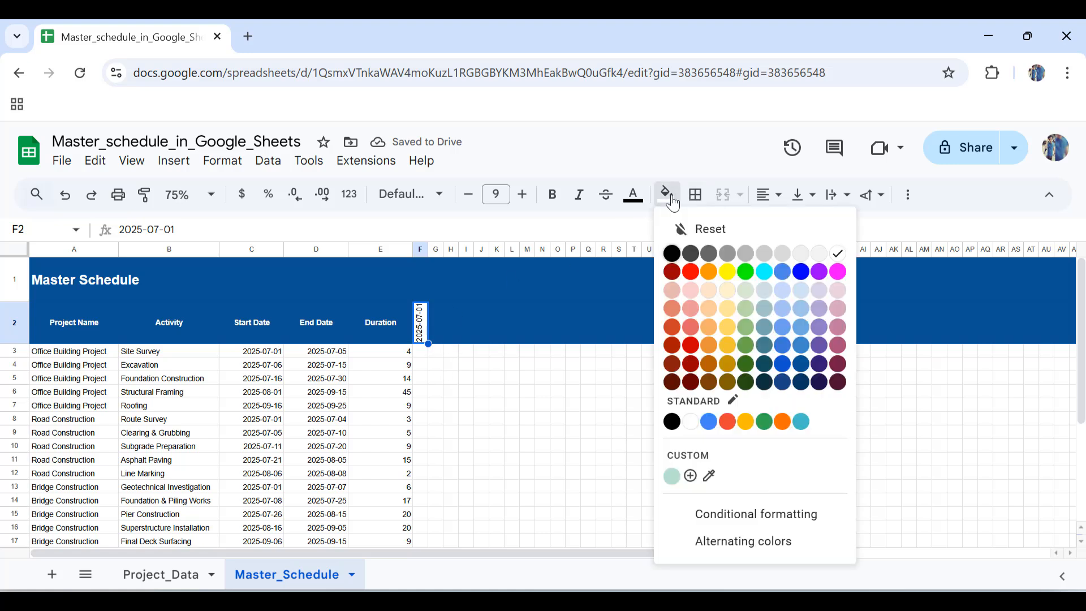
click(800, 365)
click(636, 199)
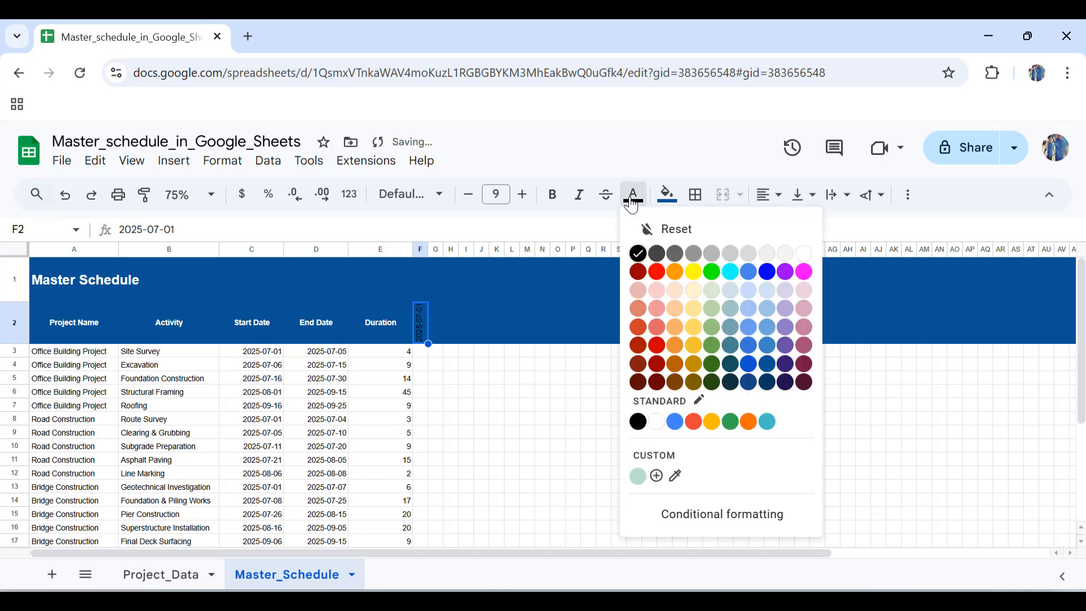
click(803, 261)
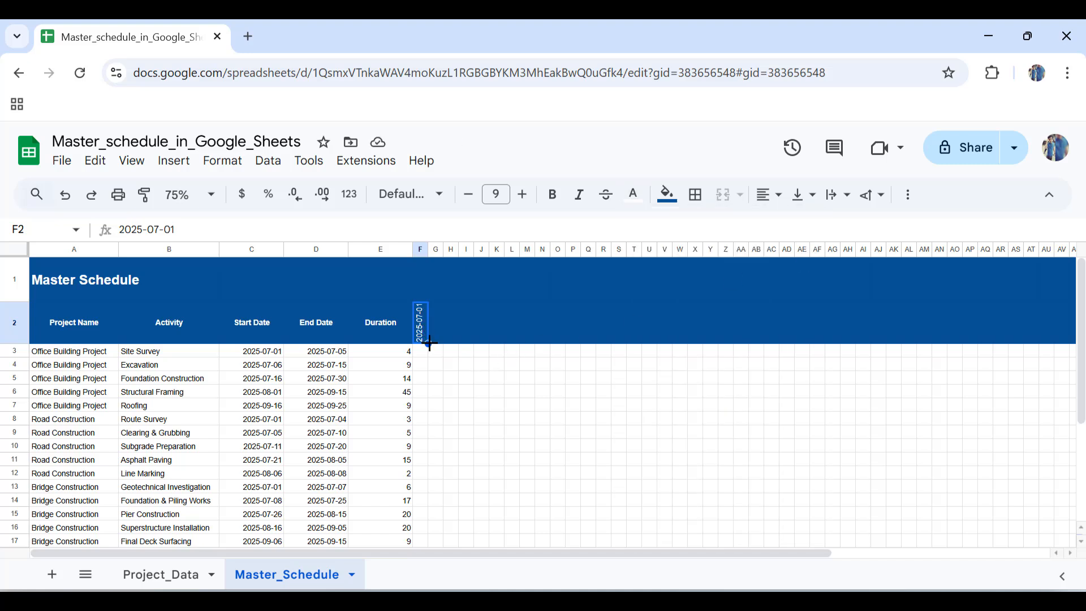
drag(430, 343, 942, 336)
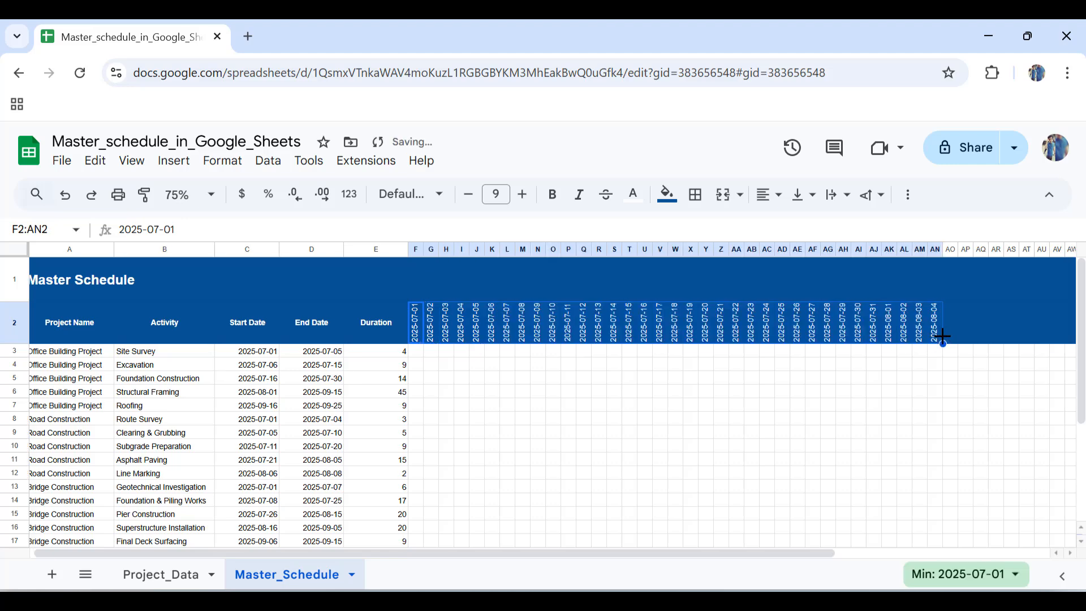
Start a conditional format rule on the timeline range F3:BO27 with the condition "Custom formula is".
click(423, 353)
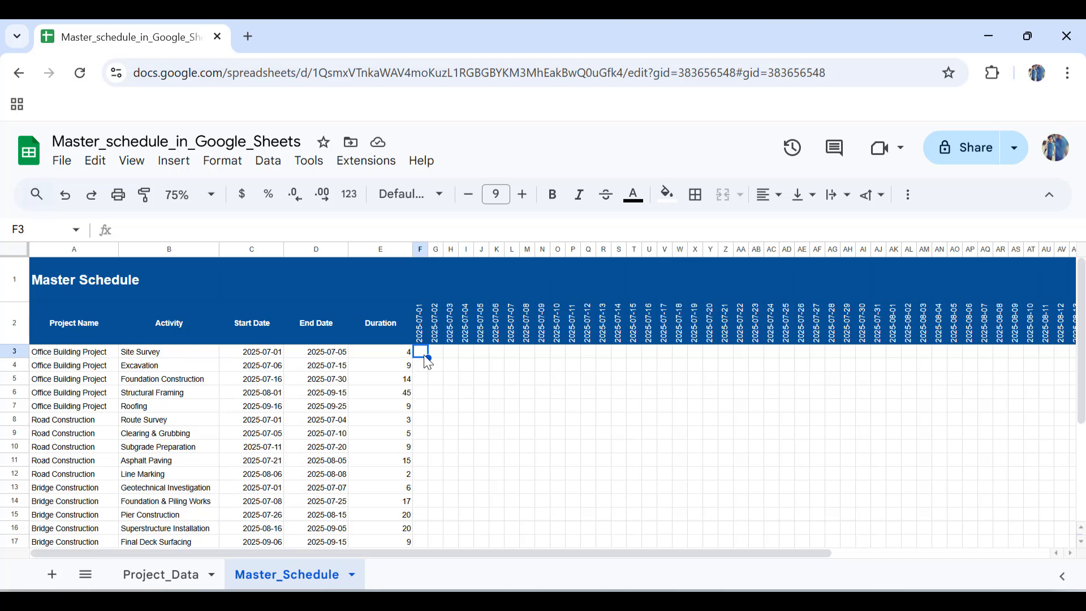
key(shift+Up)
key(ctrl+shift+Down)
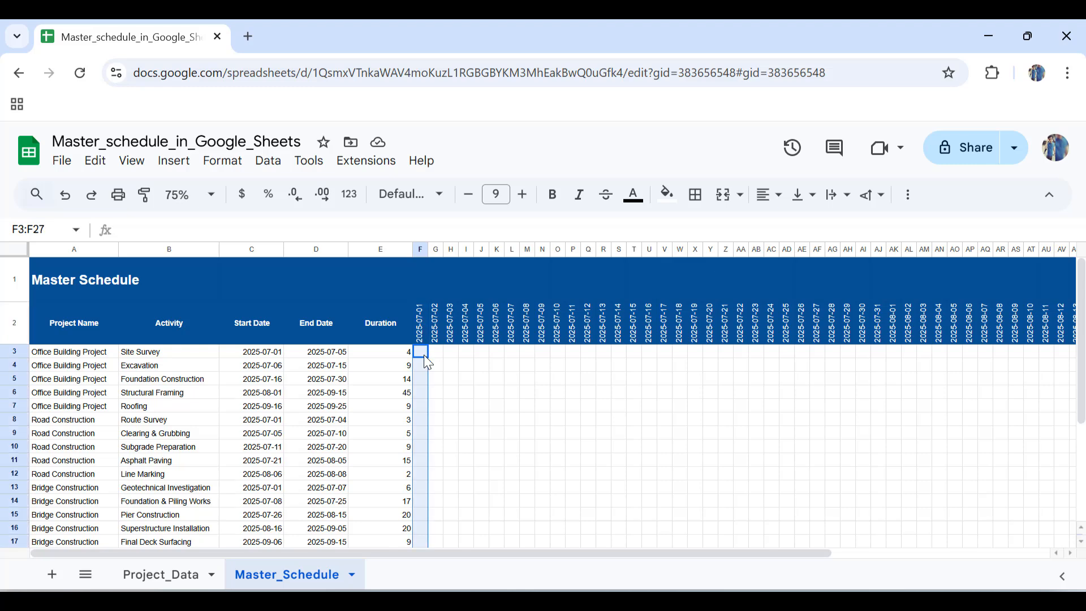
key(ctrl+shift+Right)
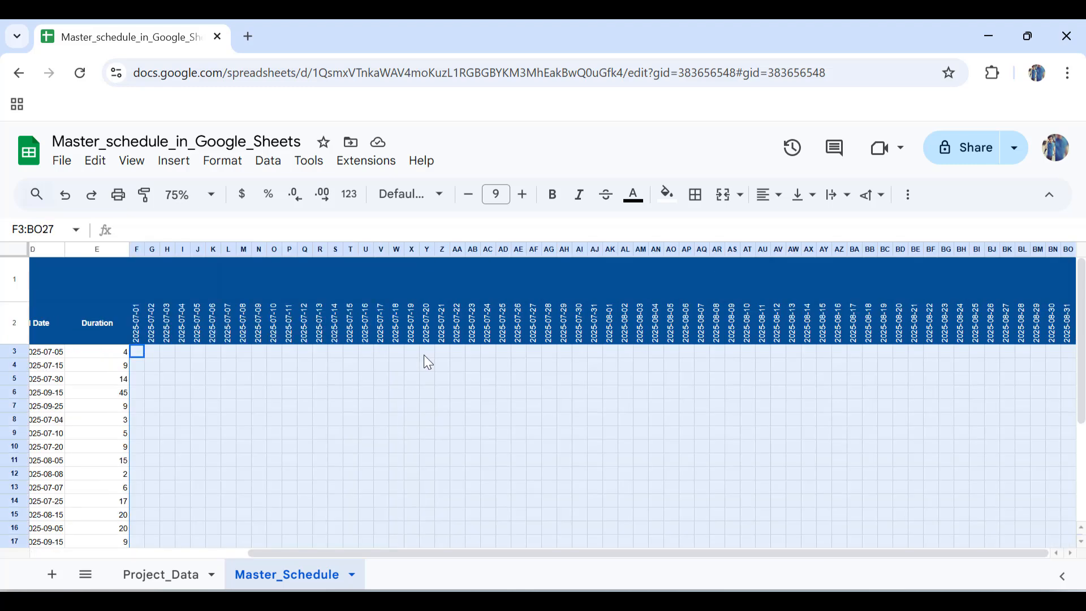
click(222, 161)
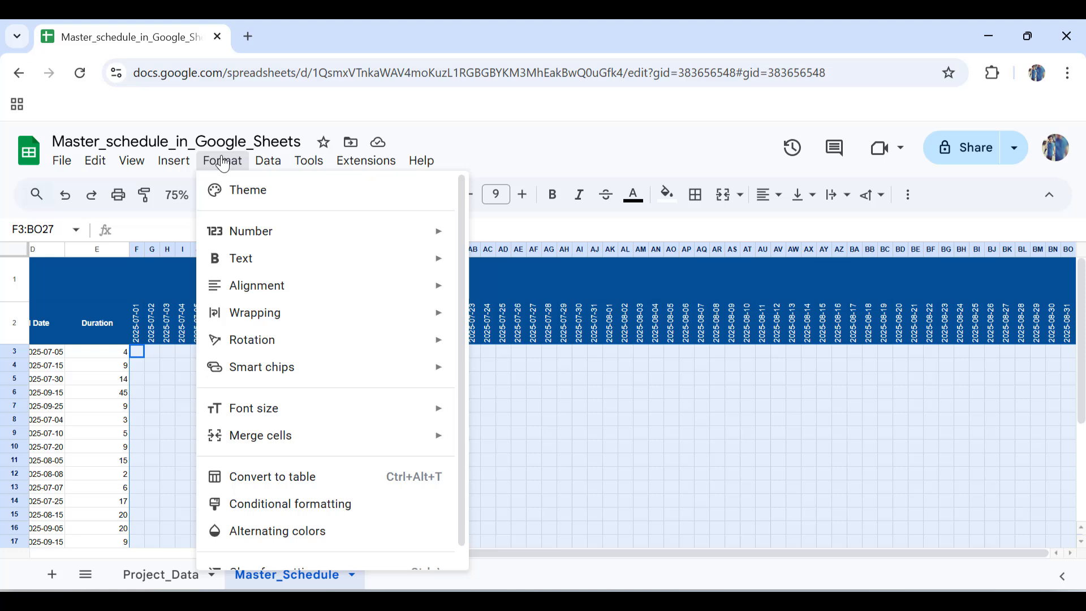
click(281, 503)
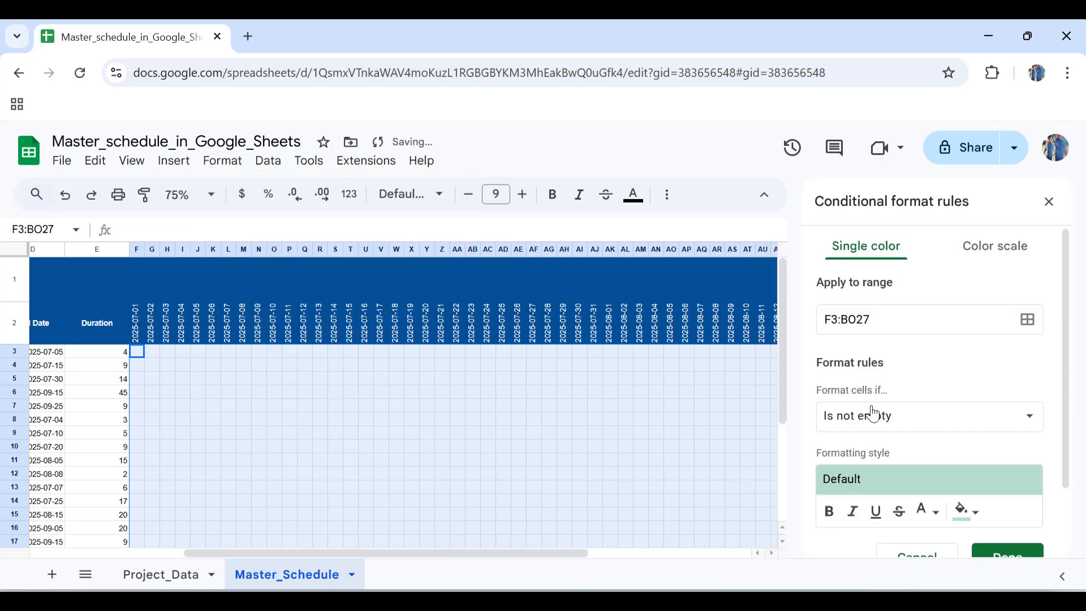
scroll(913, 425, down, 2)
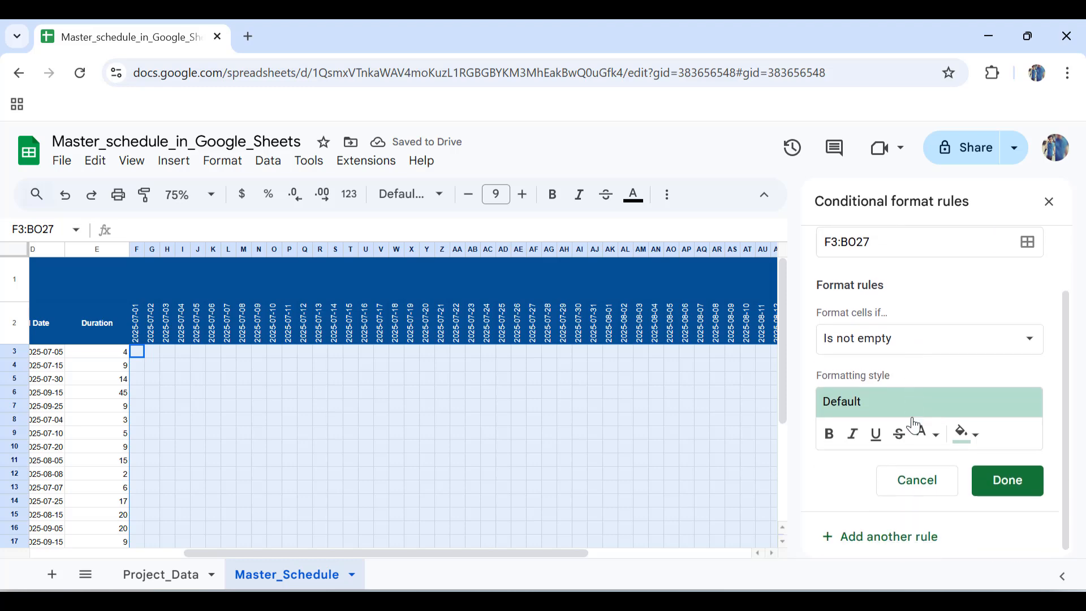
click(913, 338)
scroll(874, 468, down, 5)
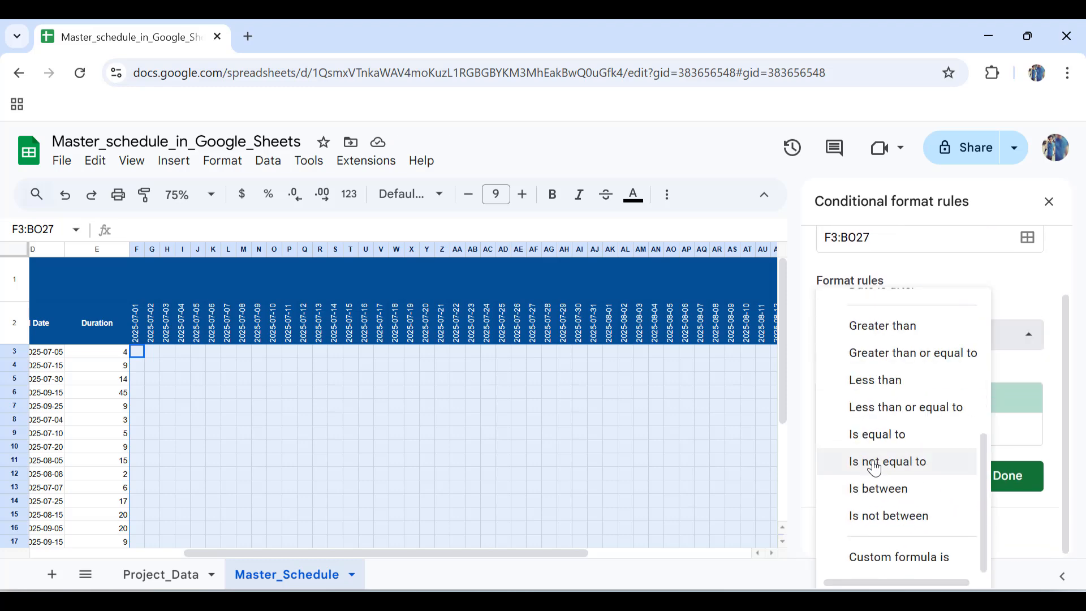
click(893, 559)
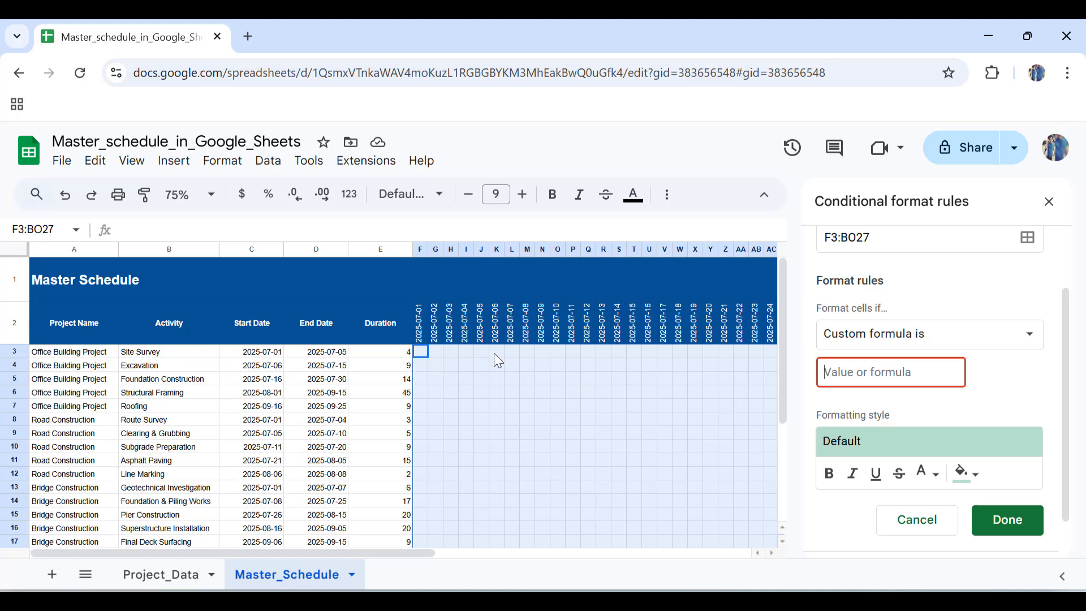
Enter =and(f$2>=$c3,f$2<=$d3) as the rule's custom formula.
text(=abd)
key(BackSpace)
key(BackSpace)
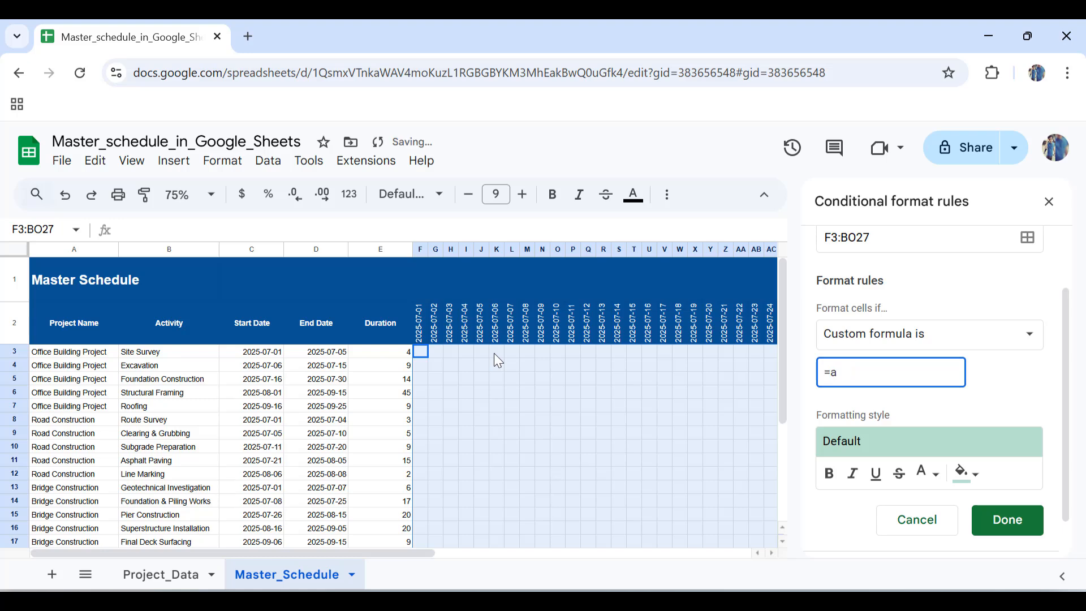
text(nd()
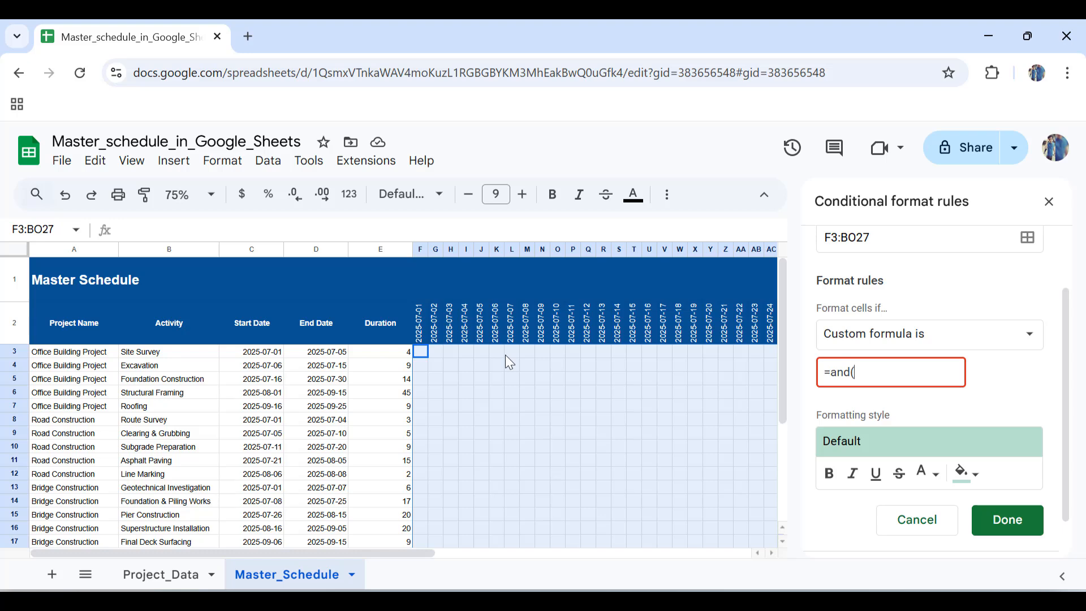
text(f$2)
text(>=)
text($c3,)
text(f$2<)
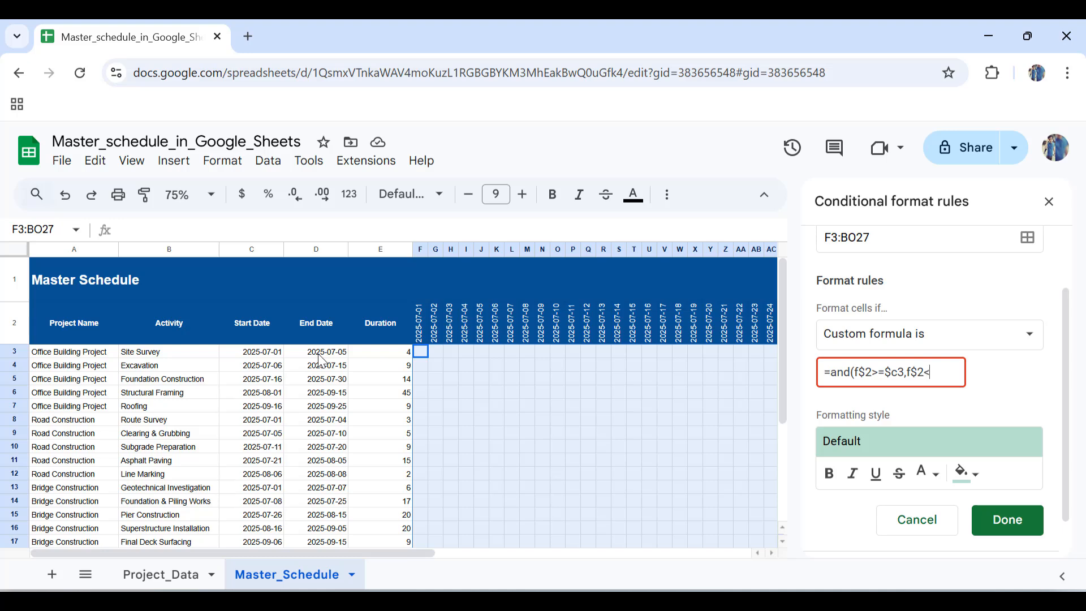
text(=)
text($d3))
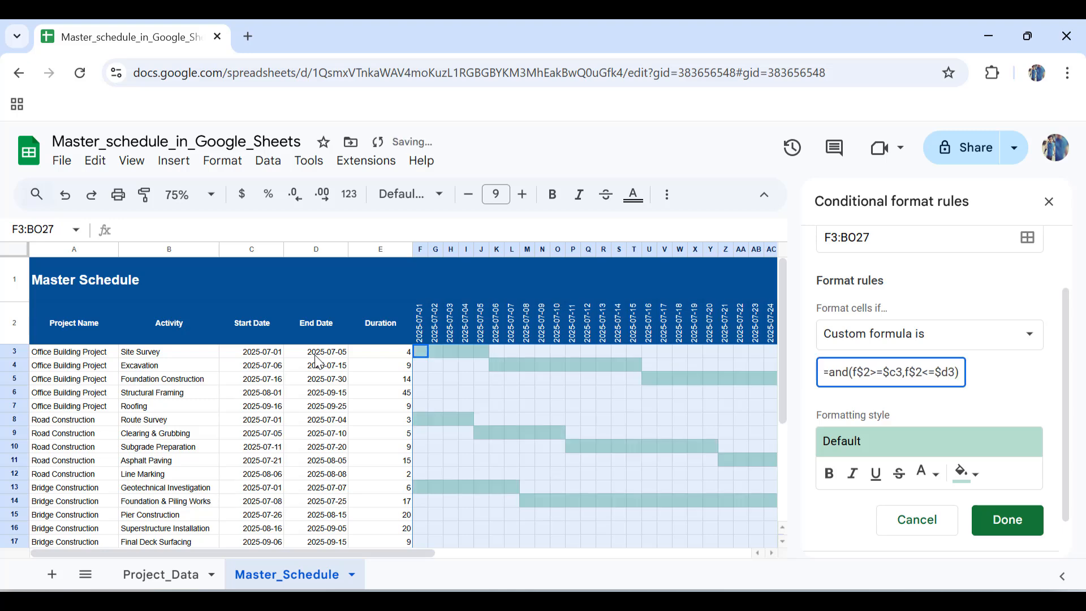
Keep the default light green fill, save the conditional format rule and close the rules.
click(972, 475)
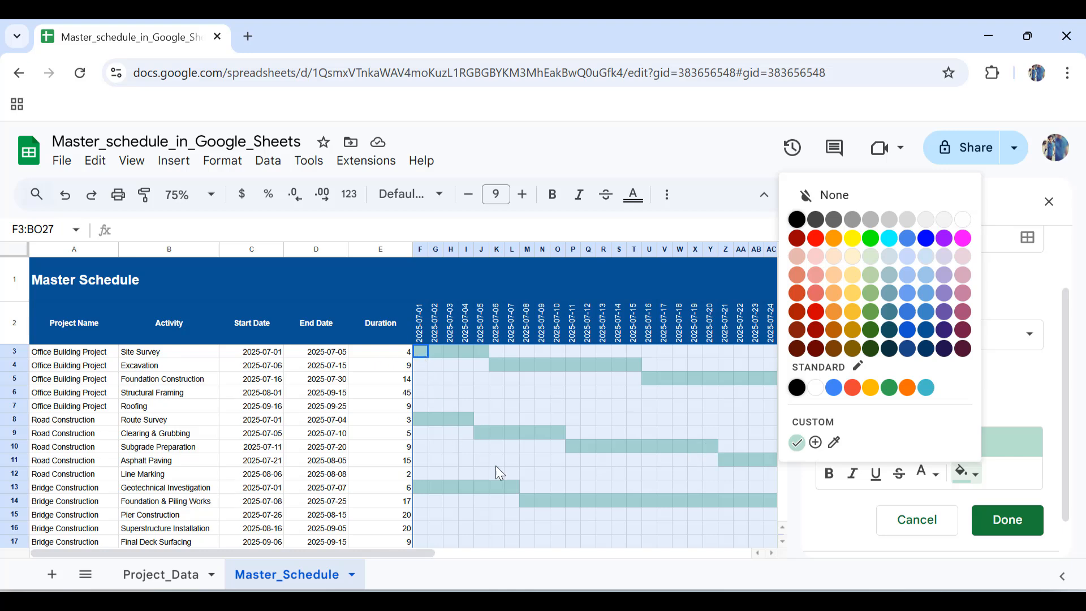
click(1015, 526)
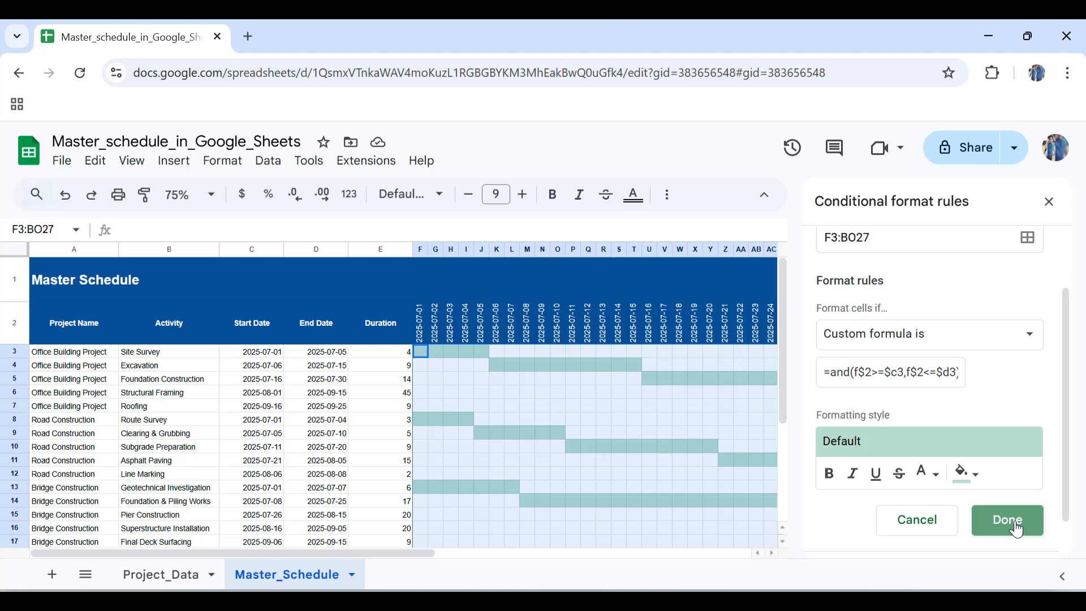
click(1049, 202)
scroll(654, 423, down, 3)
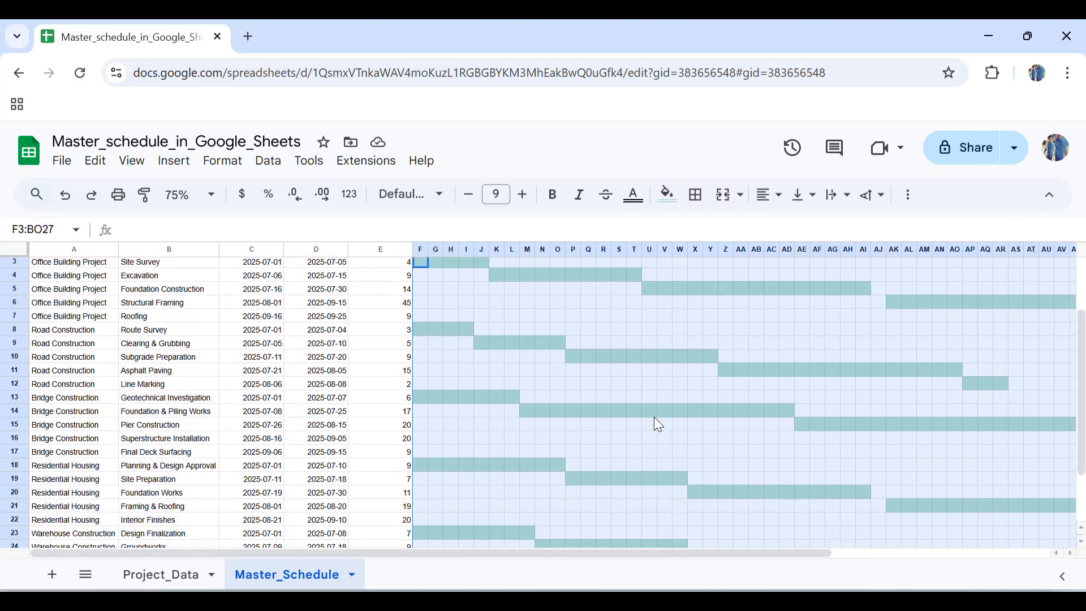
Add a slicer to the master schedule table and set its filter column to Project Name.
scroll(654, 422, up, 3)
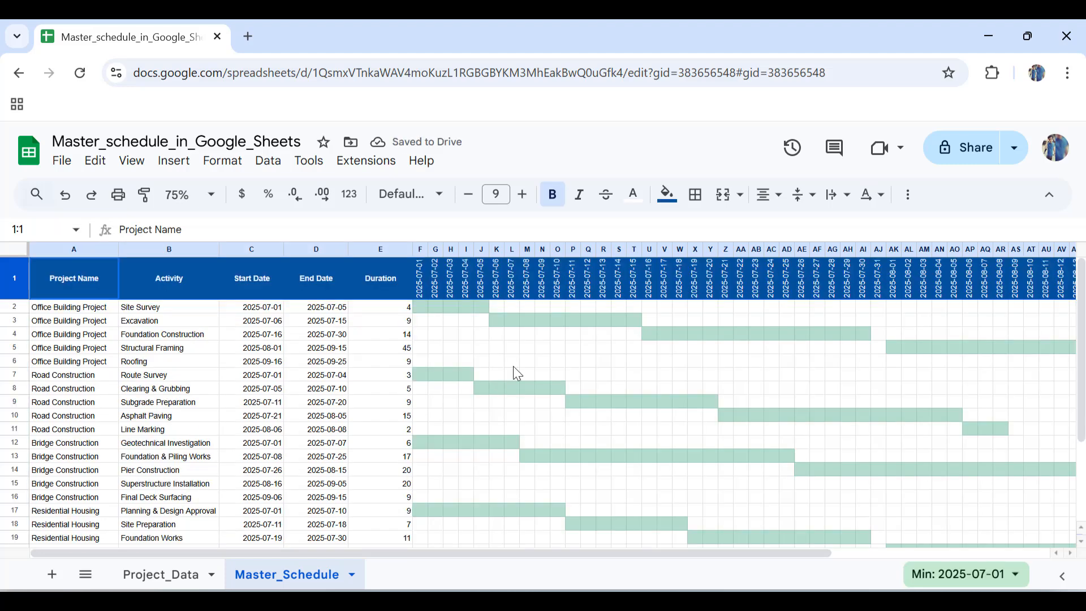
click(513, 364)
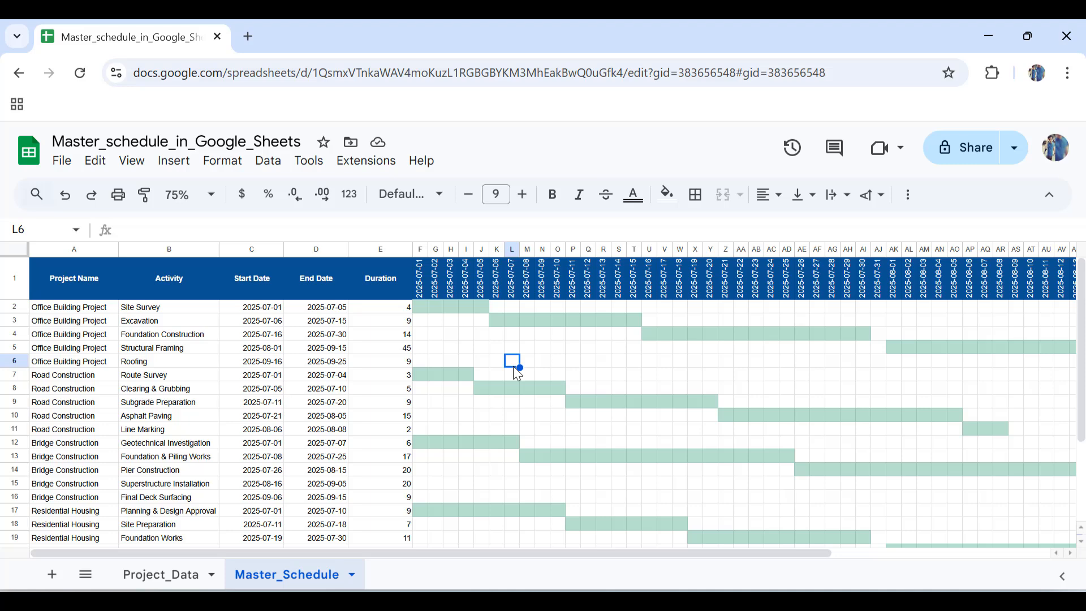
click(263, 163)
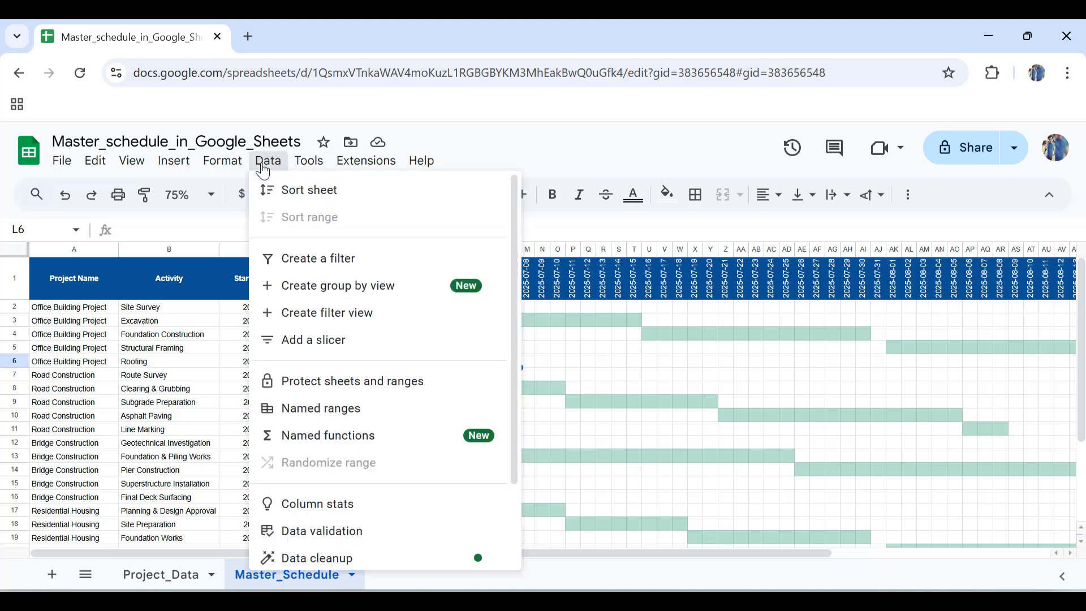
click(369, 346)
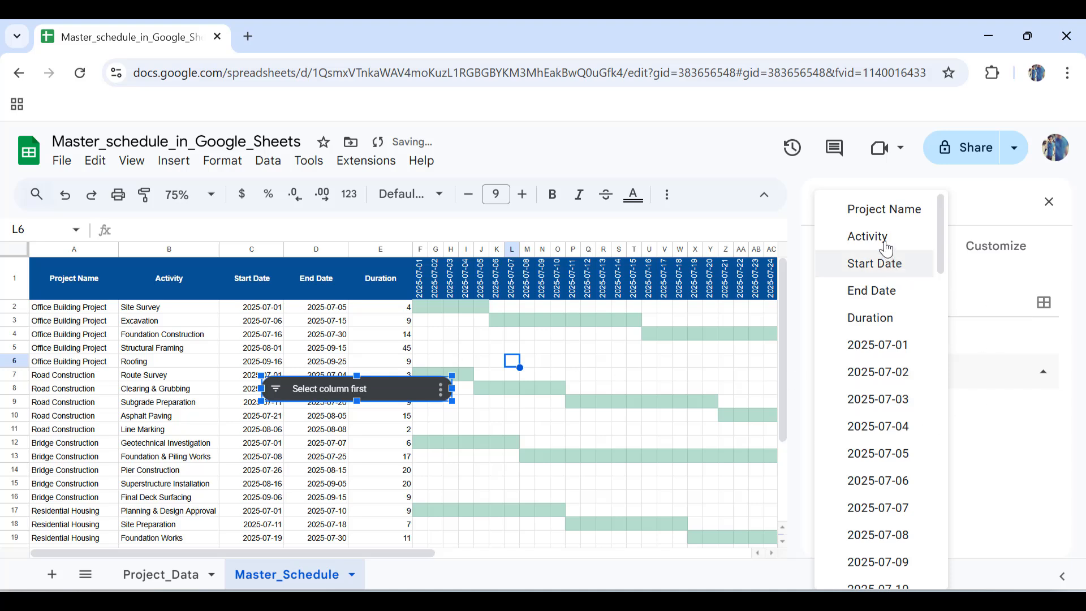
click(877, 212)
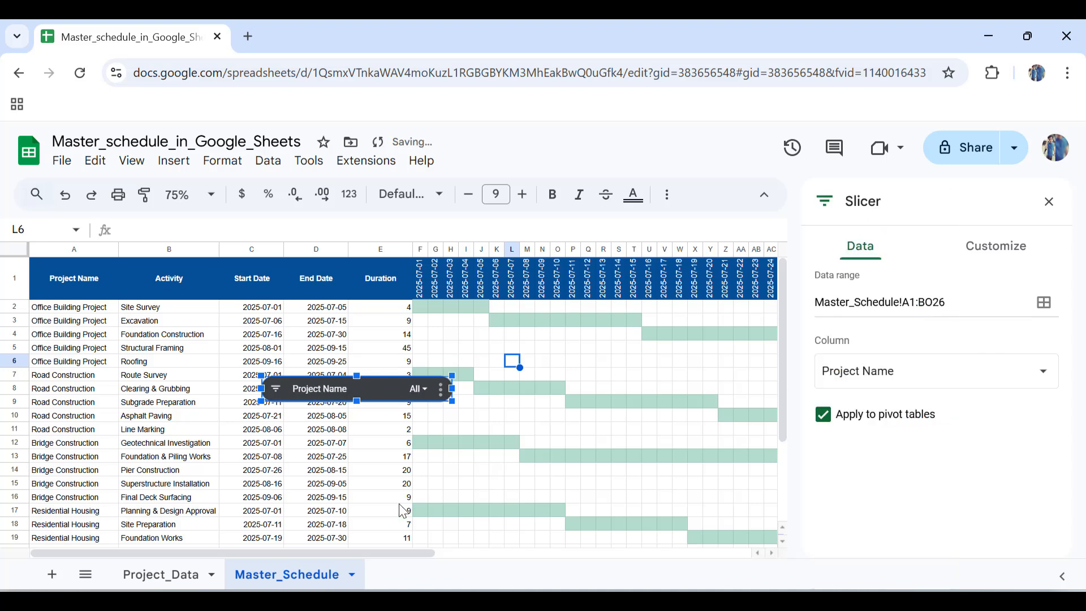
Clear the slicer's project selection and filter the schedule to Residential Housing only.
click(419, 388)
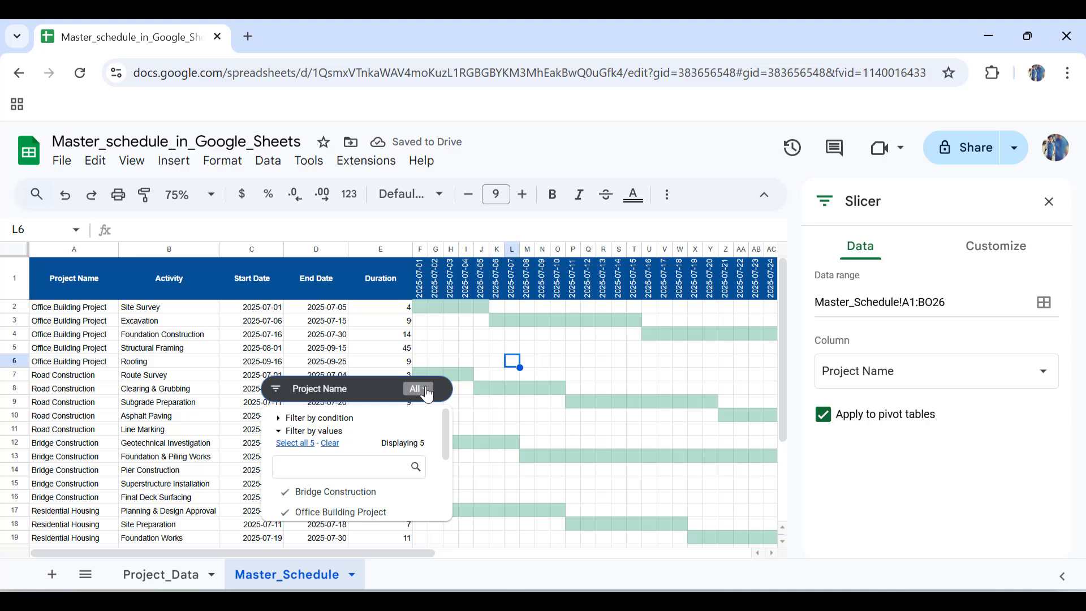
click(330, 443)
scroll(338, 497, down, 2)
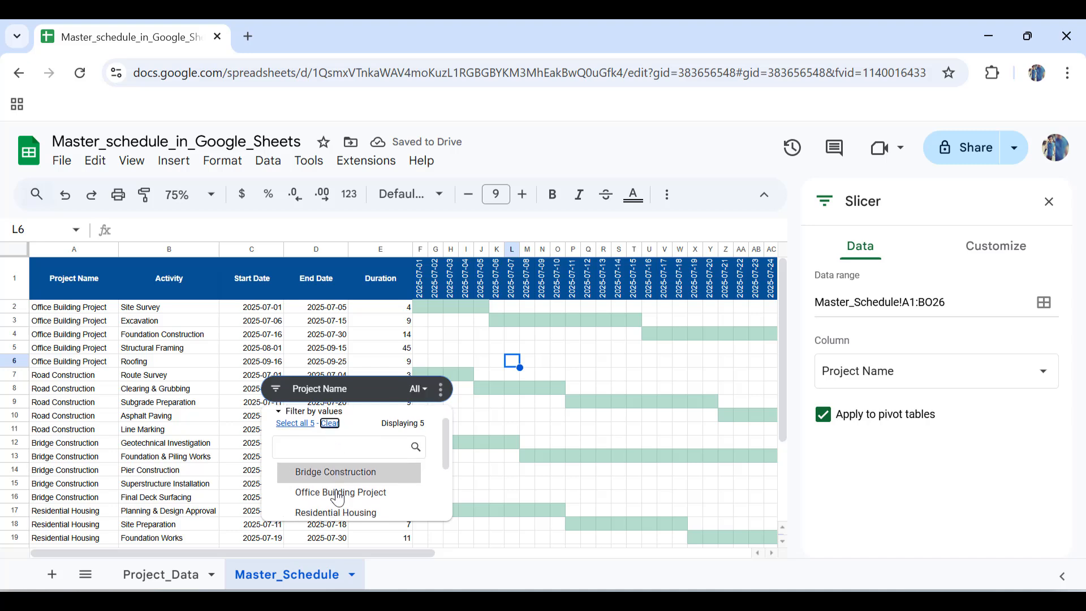
click(337, 496)
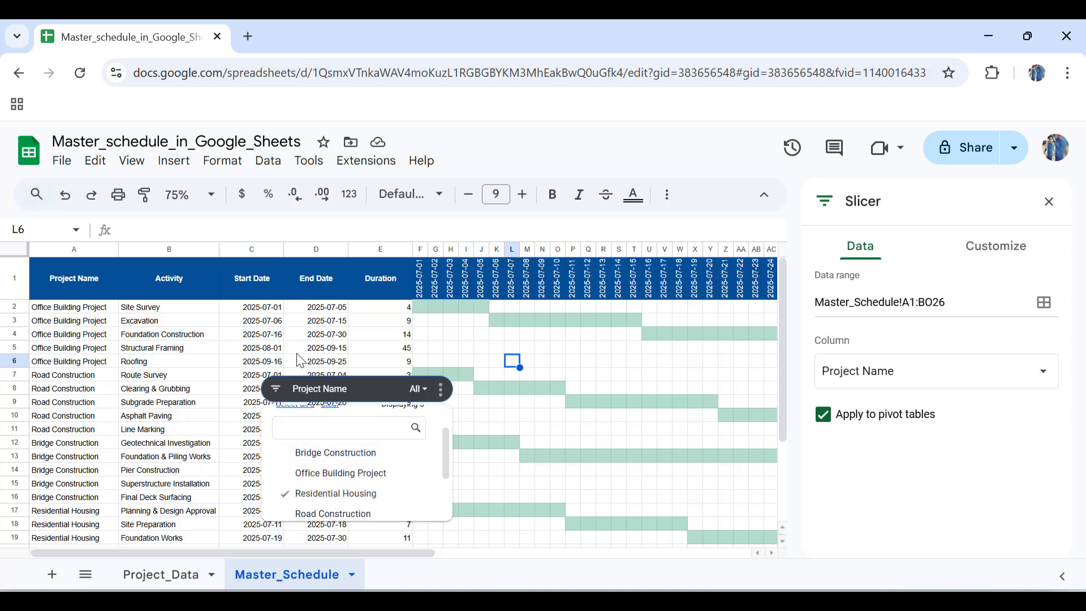
scroll(426, 487, down, 2)
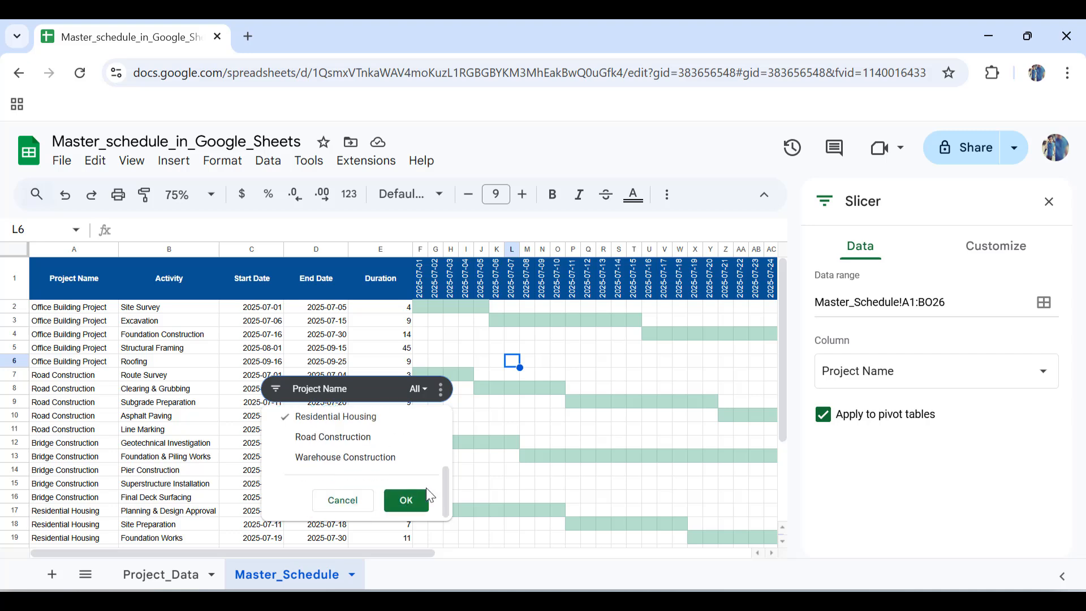
click(406, 503)
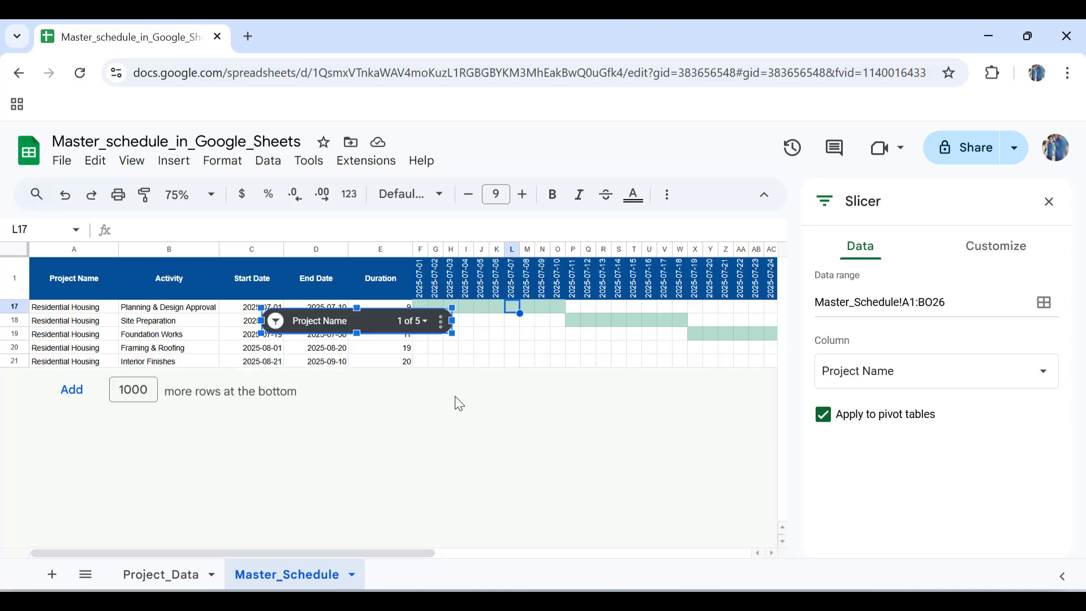
Move the slicer up onto the header row, reselect all projects in its filter and close the slicer settings.
drag(362, 327, 371, 284)
click(420, 278)
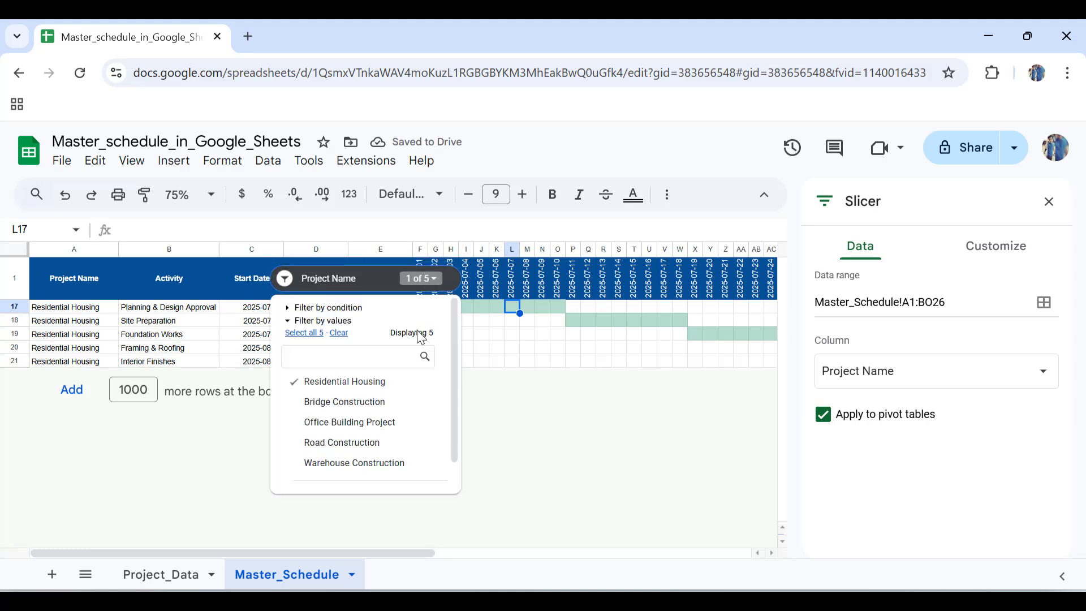
click(304, 332)
scroll(355, 424, down, 1)
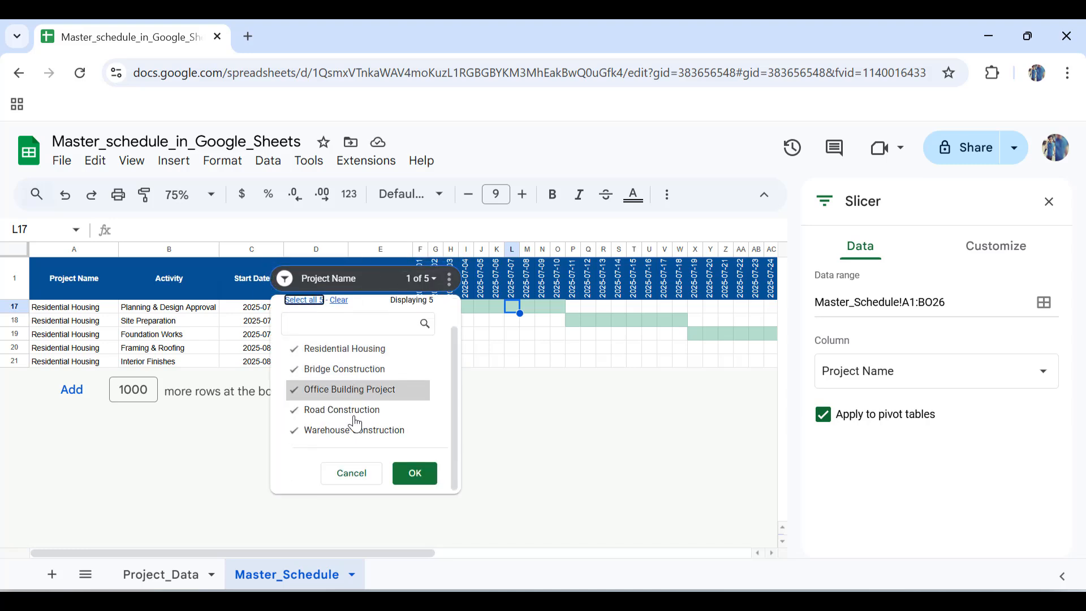
click(403, 472)
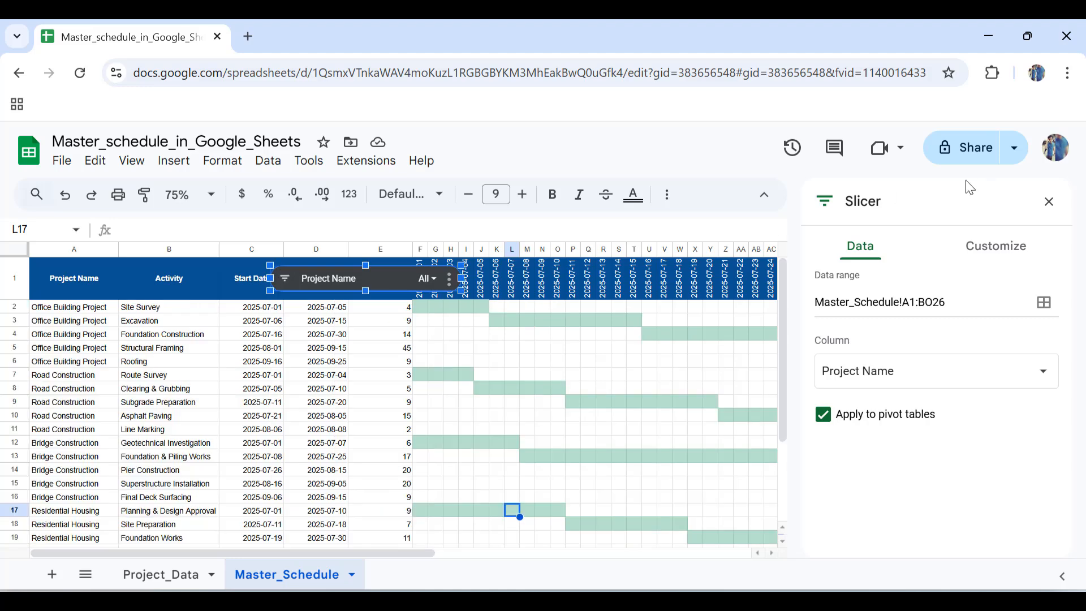
click(1046, 205)
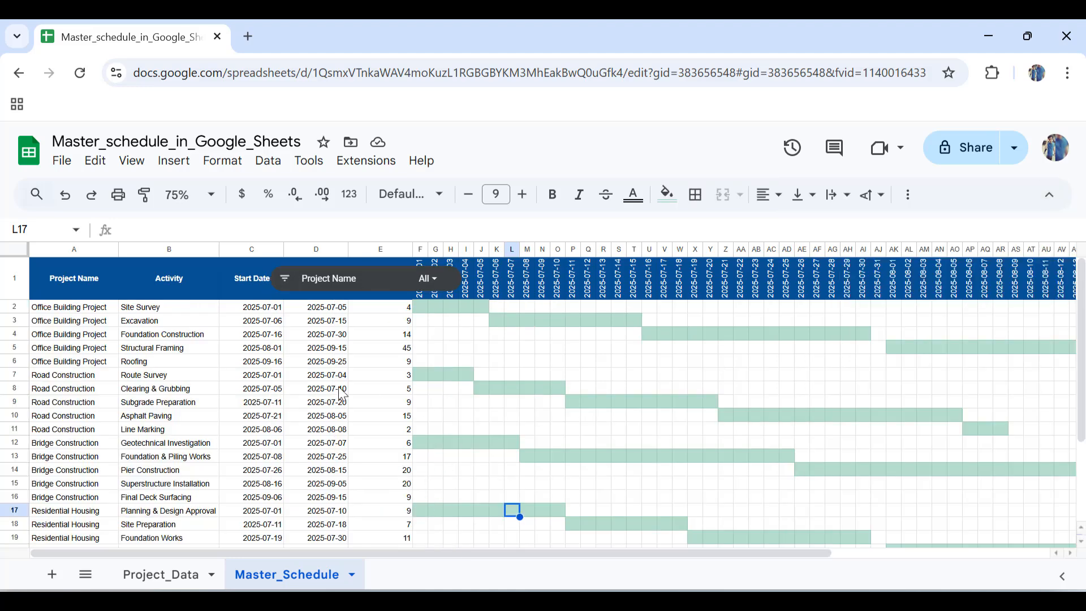
Insert a row above the header, make it about as tall as the header row, and move the slicer into it.
click(9, 274)
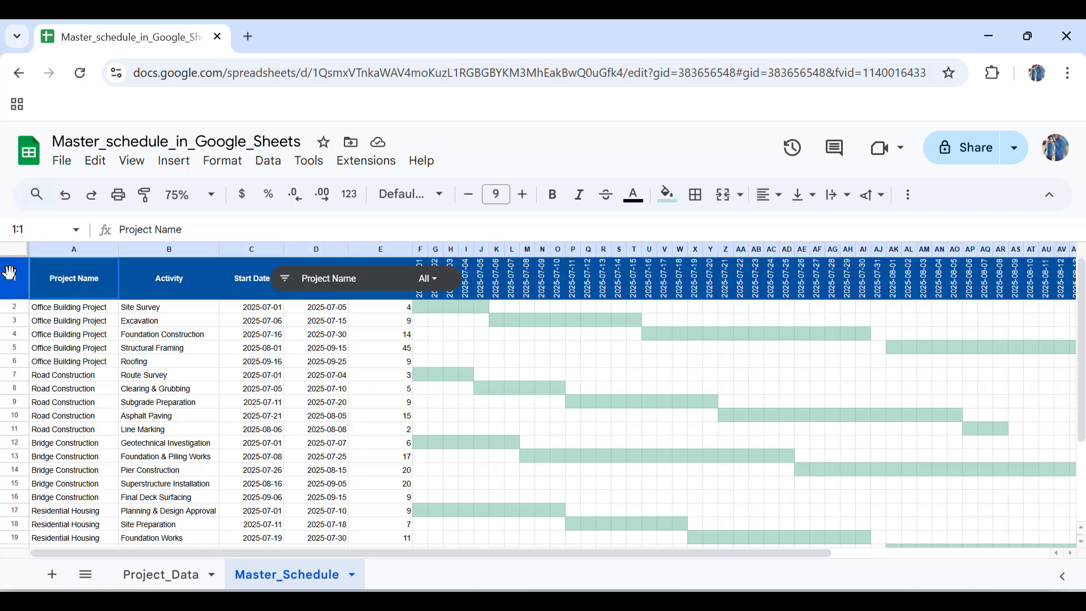
right_click(9, 273)
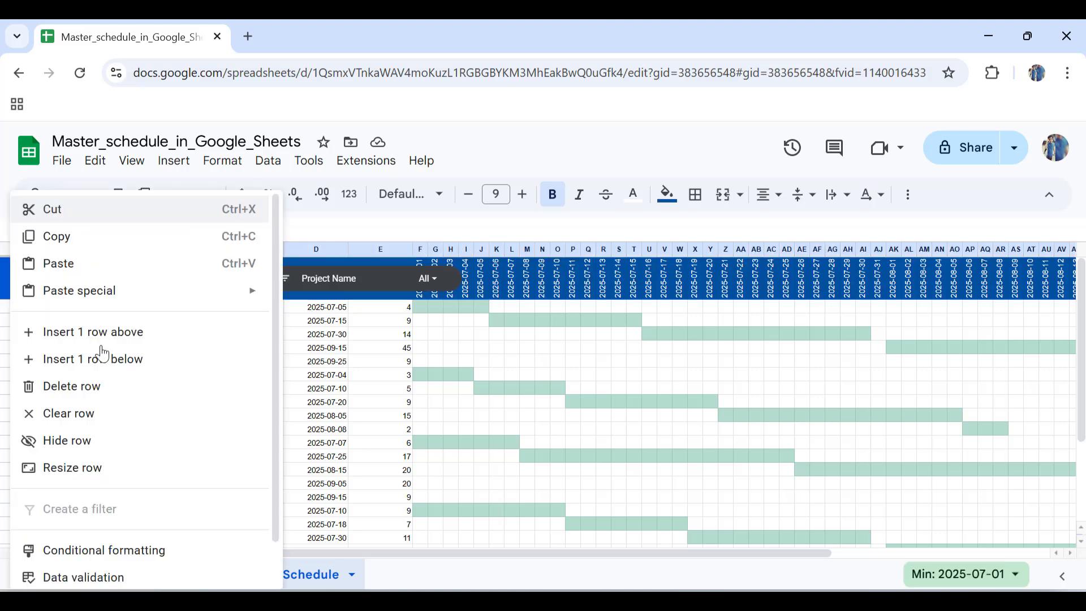
click(144, 339)
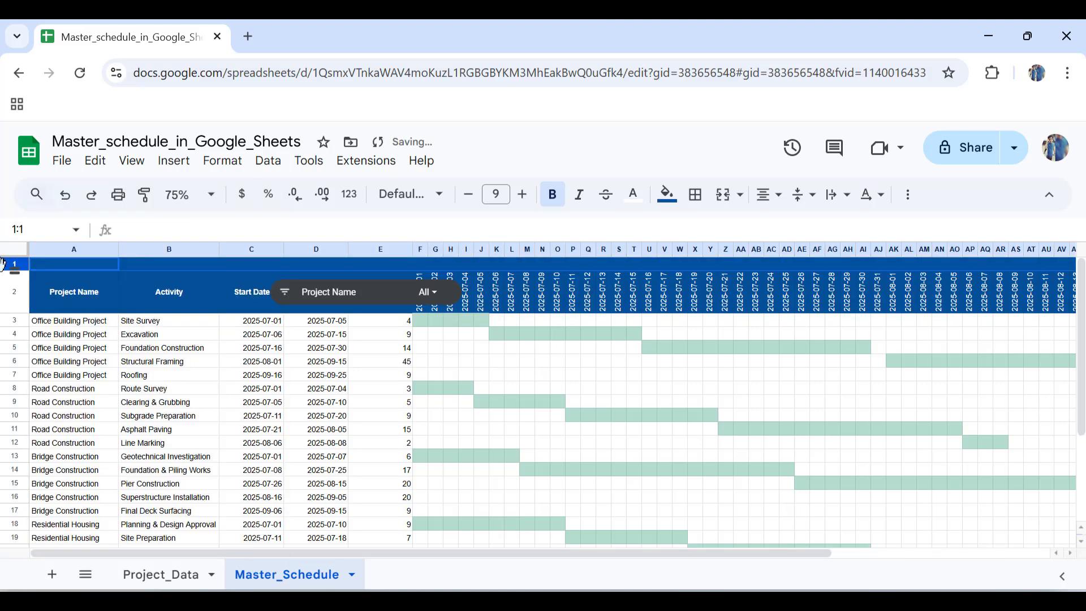
drag(12, 270, 12, 295)
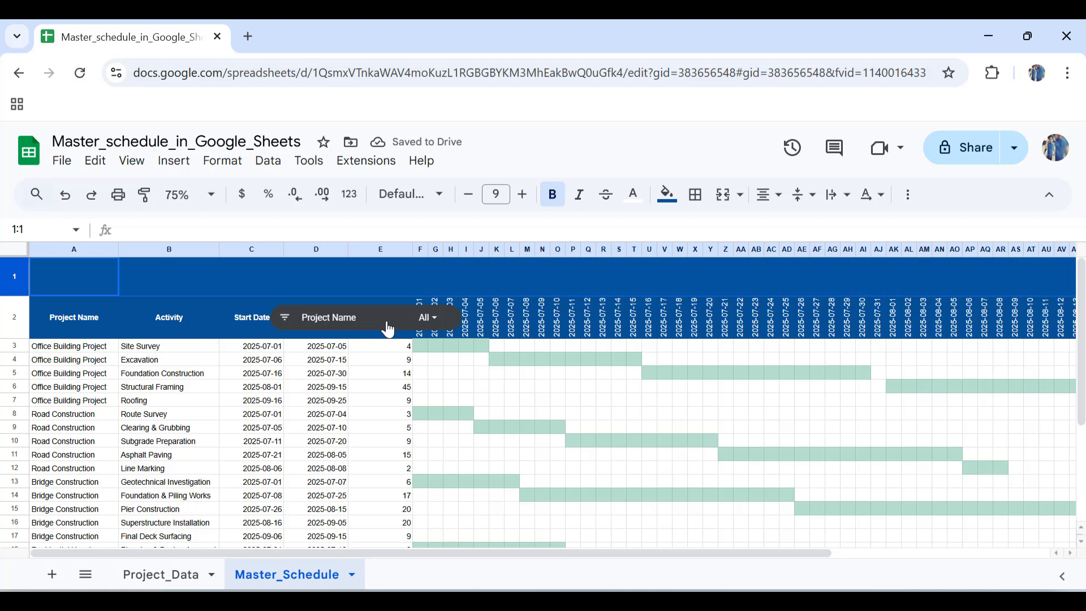
drag(388, 328, 312, 274)
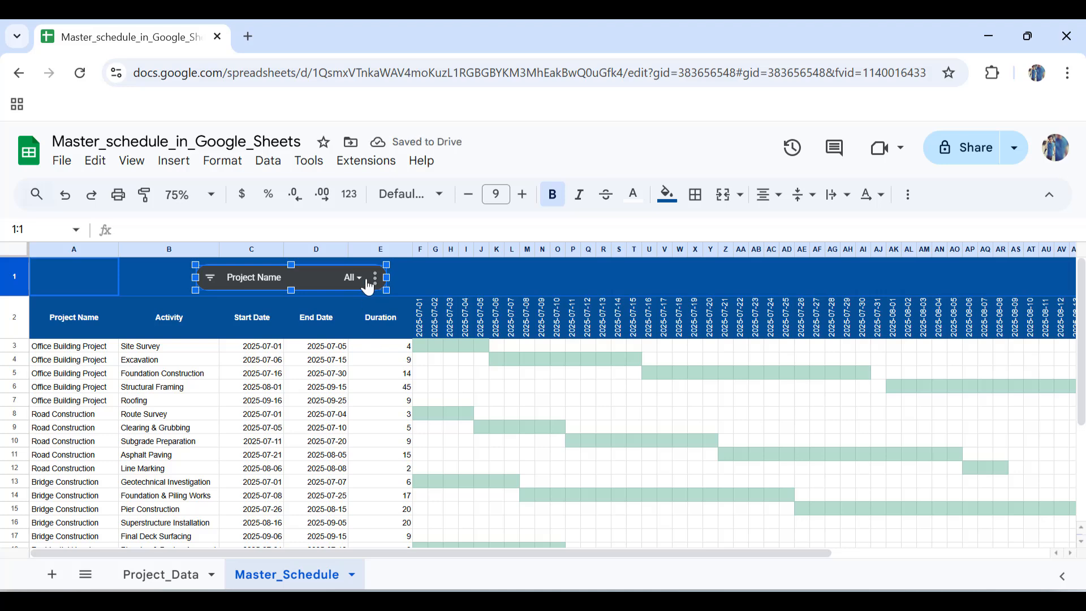
Change the slicer's background color to the dark blue that matches the header.
click(375, 277)
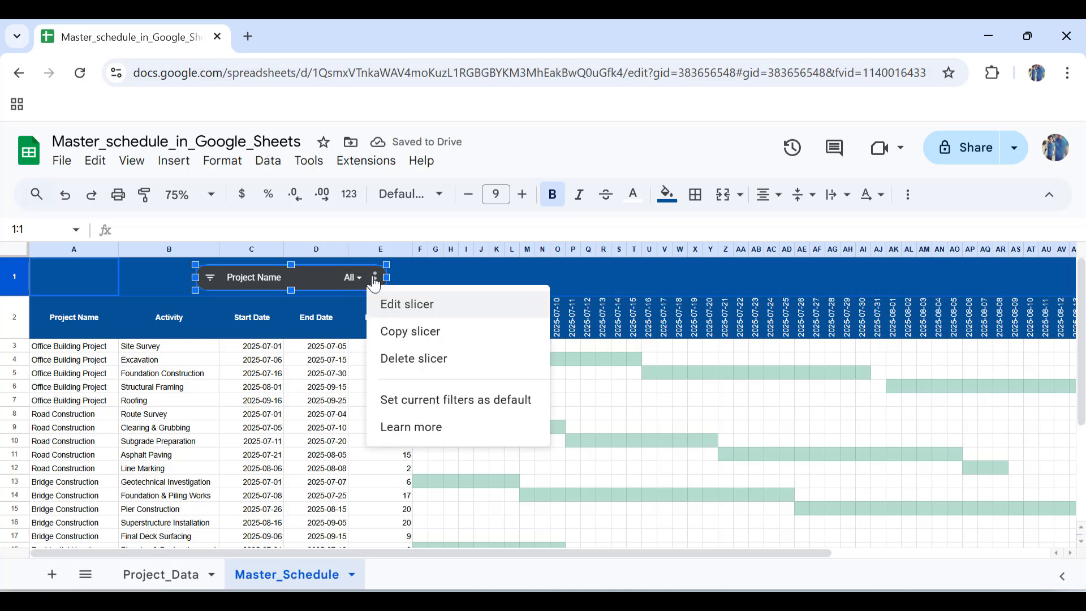
click(389, 305)
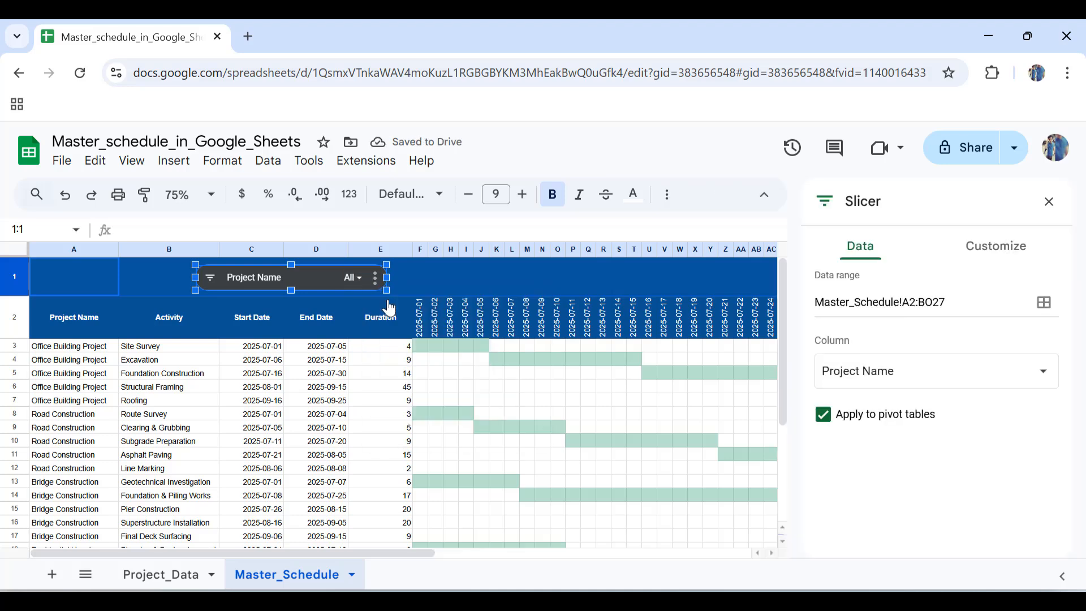
click(970, 247)
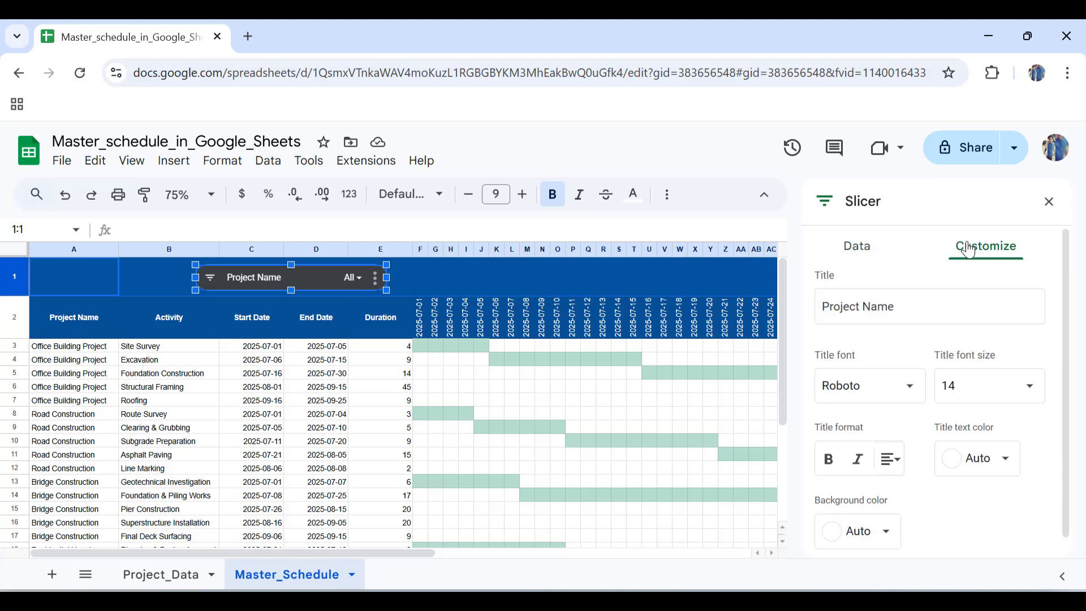
click(844, 532)
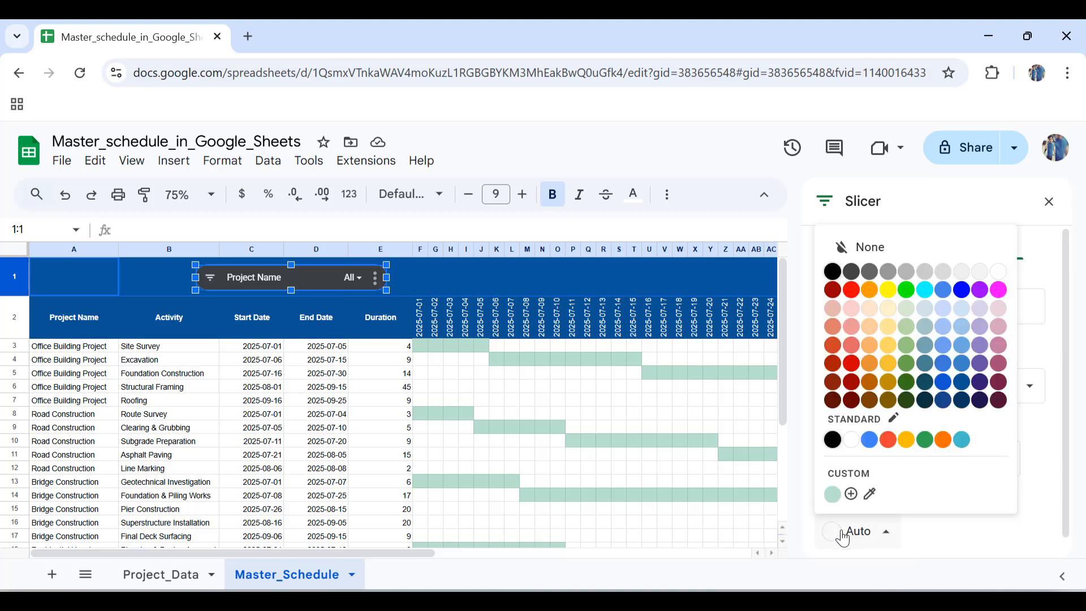
click(962, 386)
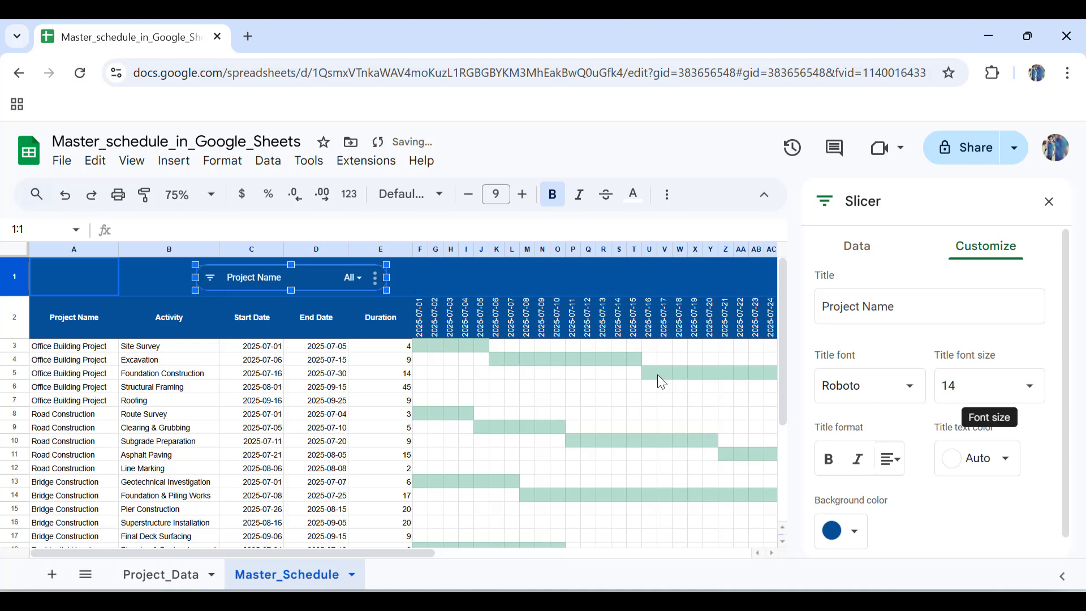
Retitle the slicer "Select a project", make the title bold and close the slicer settings.
click(904, 311)
key(ctrl+a)
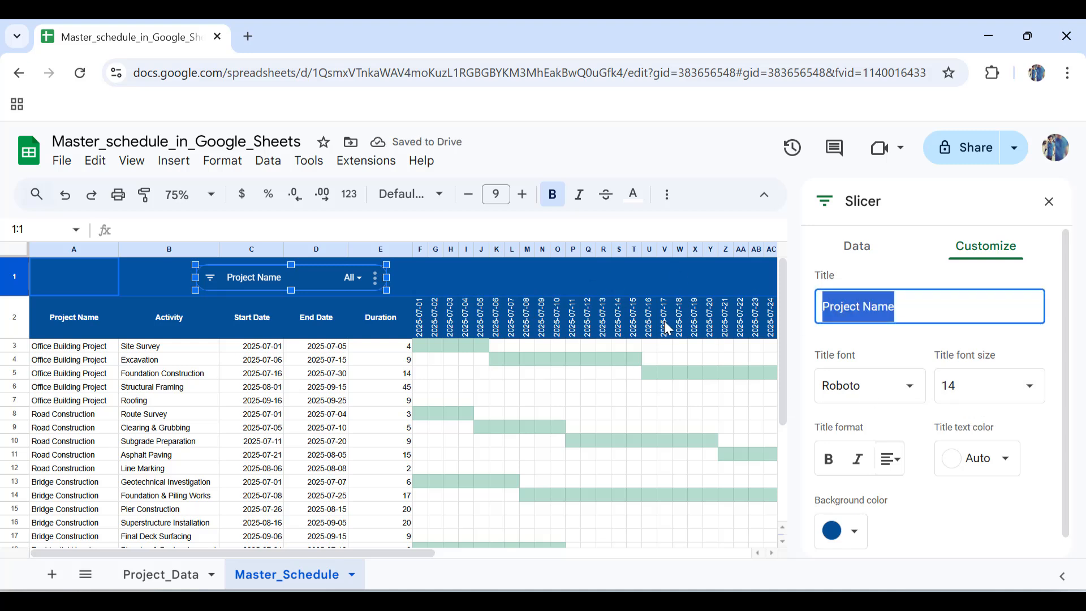
text(S)
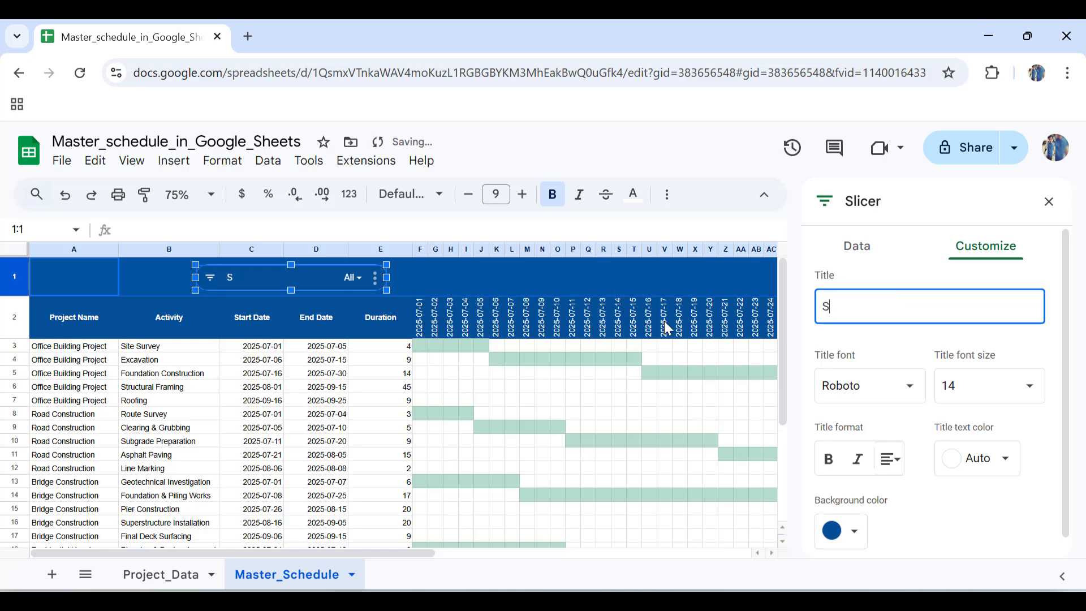
text(elect a projec)
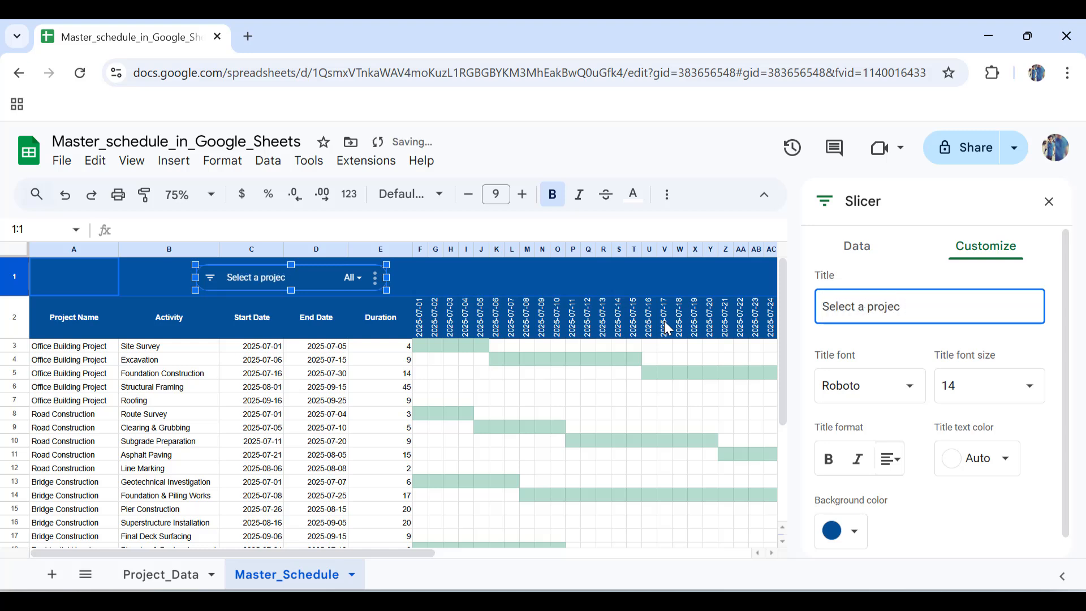
text(t)
click(828, 467)
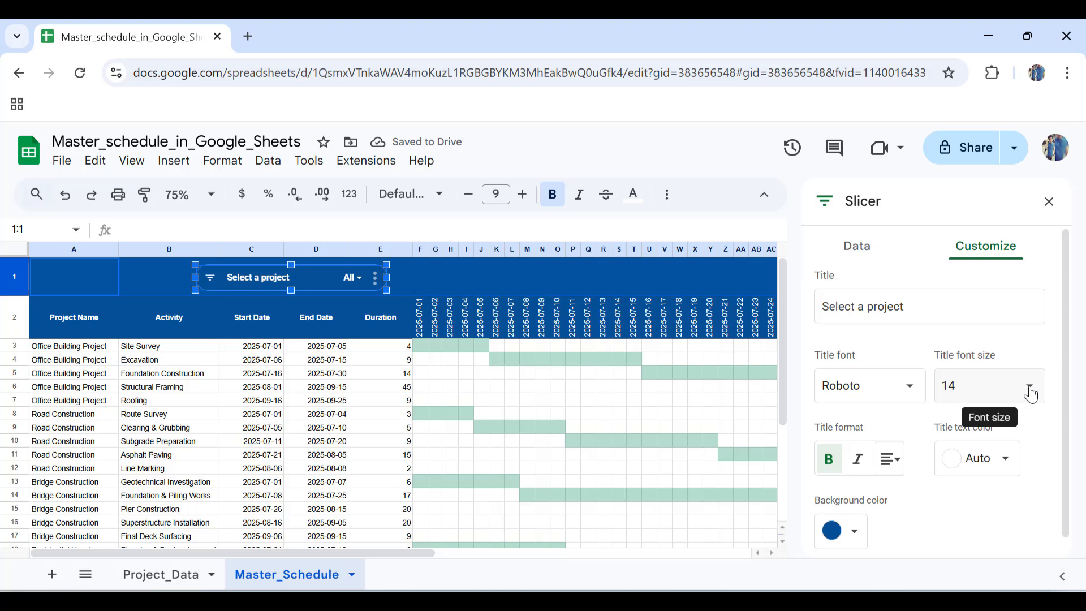
click(1051, 205)
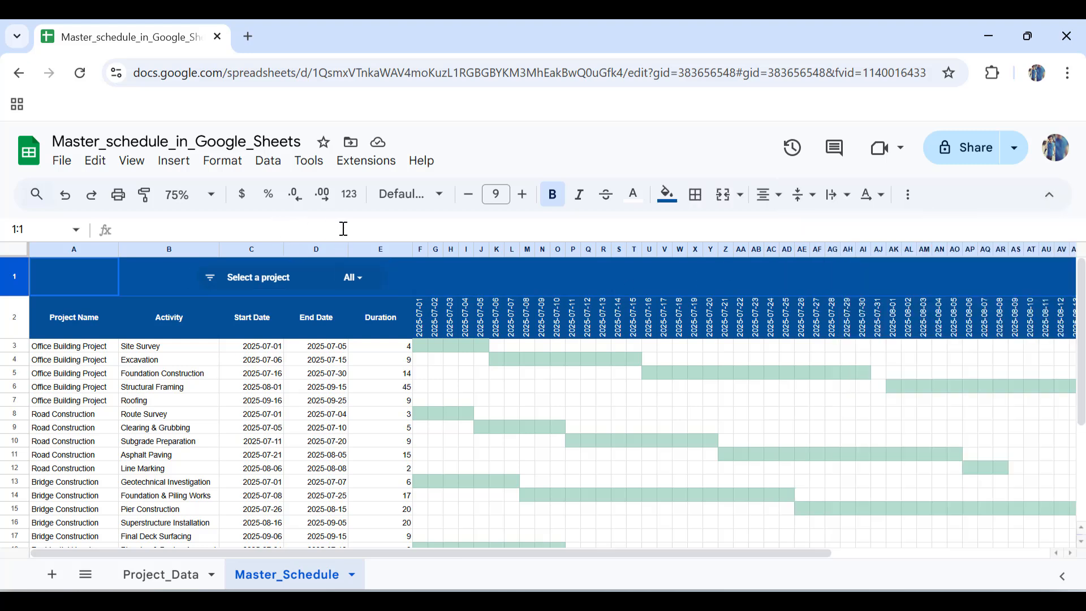
Filter the schedule with the slicer to show only Bridge Construction.
click(352, 278)
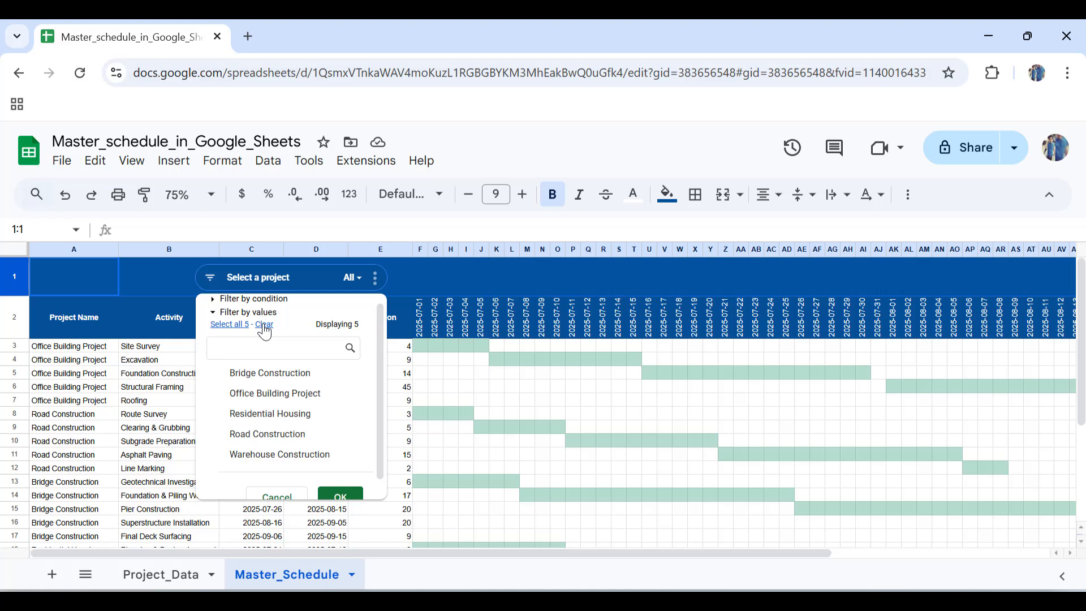
click(268, 373)
click(338, 496)
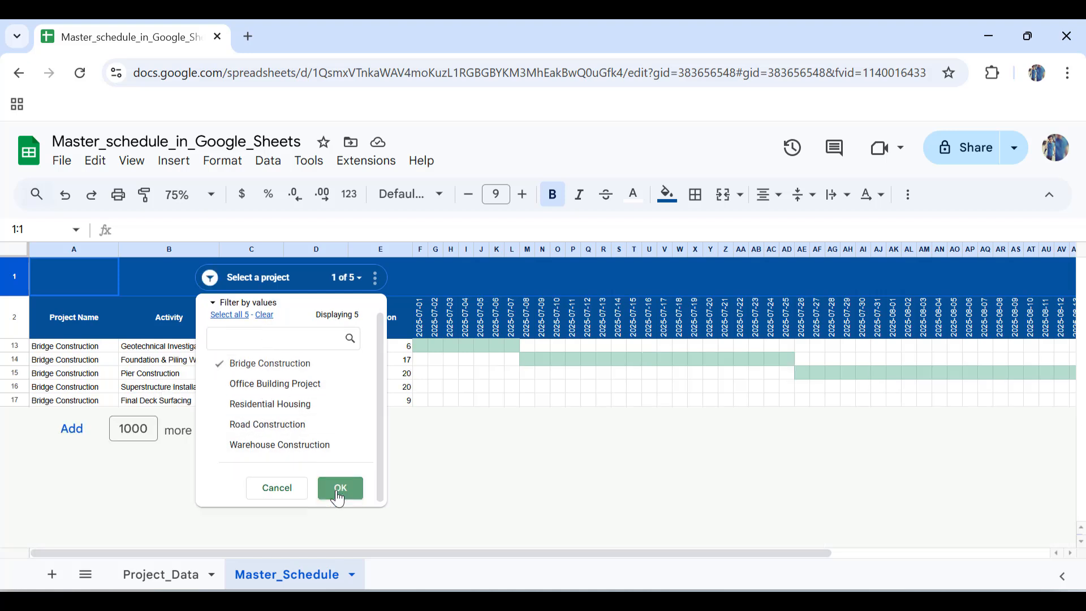